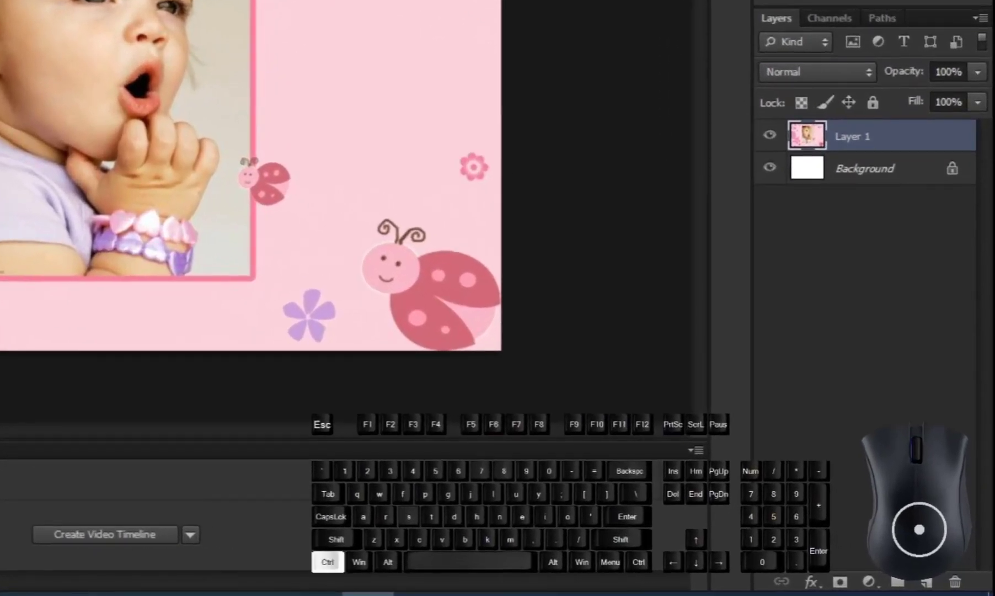
Duplicate Layer 1 with a slight offset, and delete both picture layers from the invitation document
key(ctrl+j)
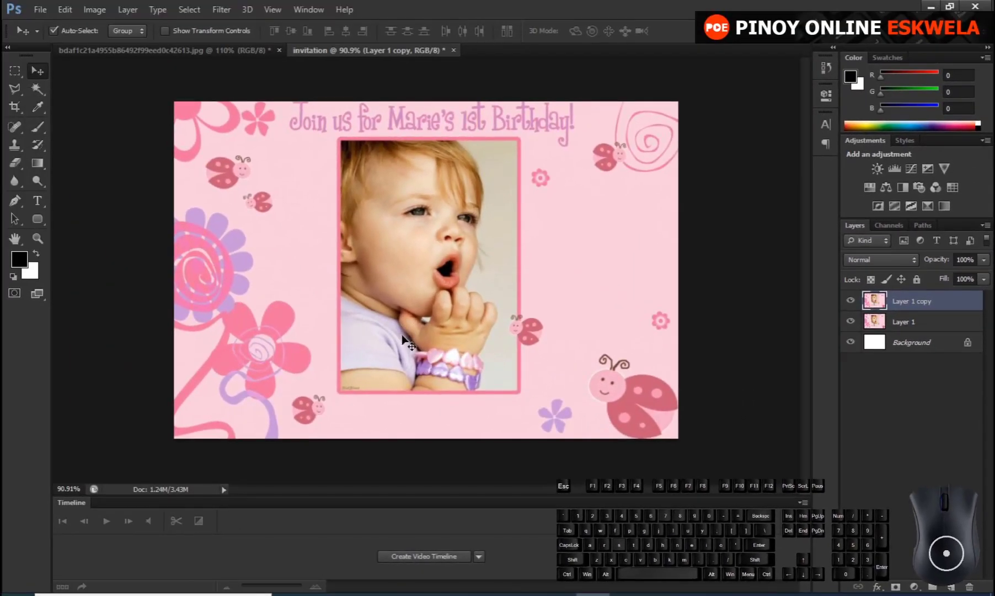
drag(524, 262, 515, 296)
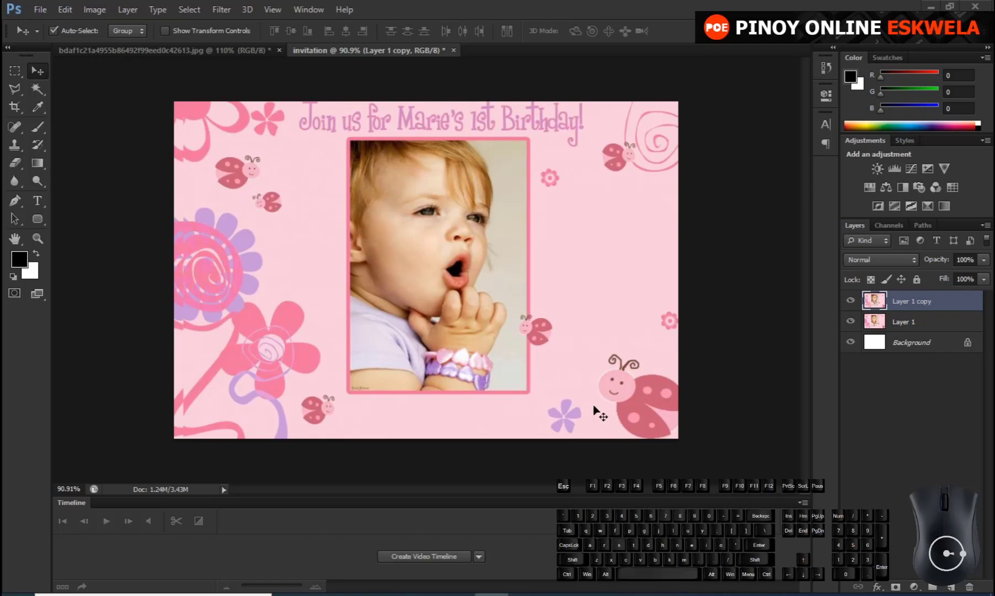
drag(717, 337, 279, 183)
key(Delete)
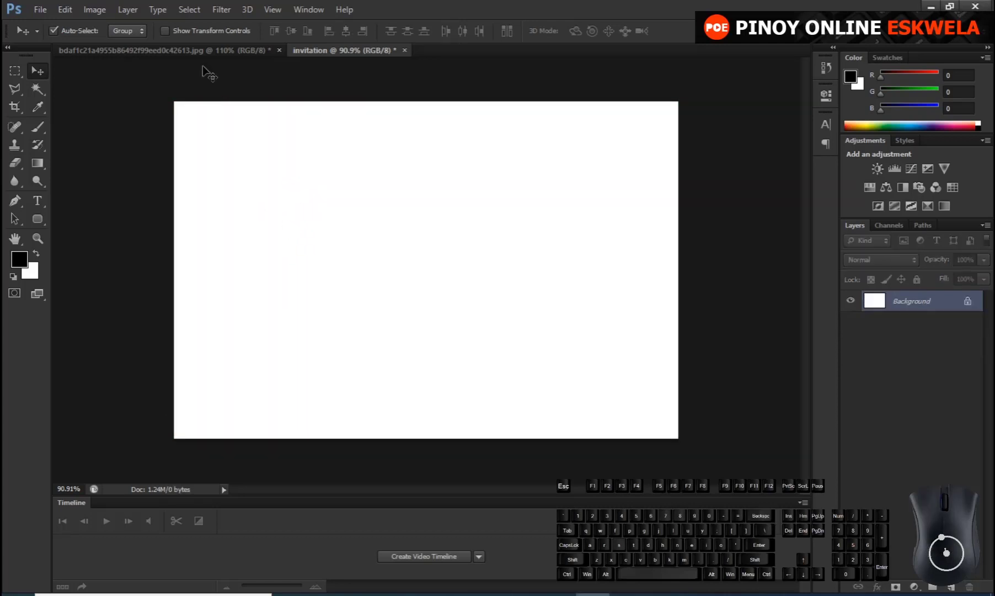
Select the framed baby photo in the source JPG with a rectangular marquee and move it into the invitation document
click(198, 50)
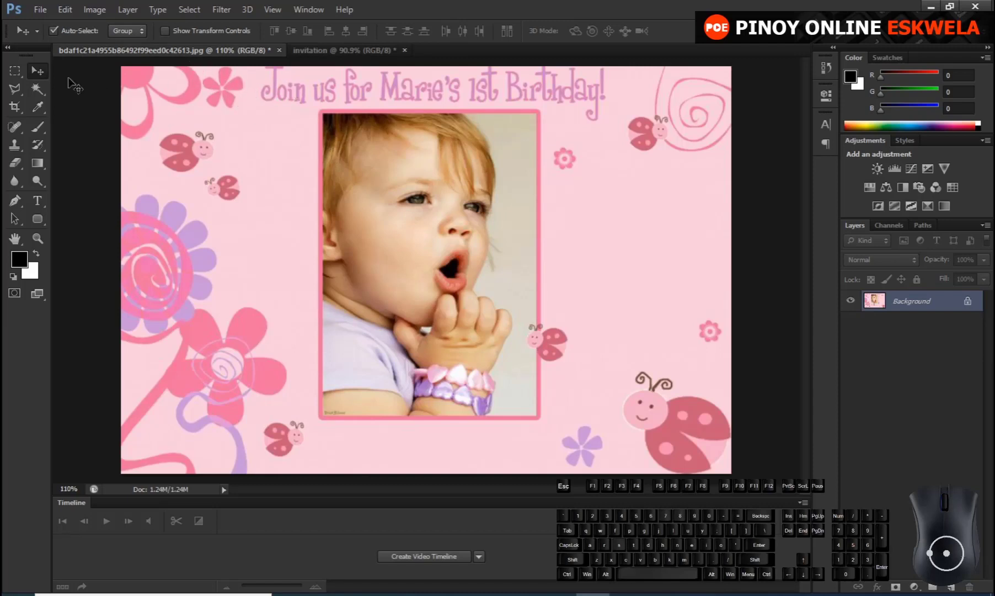
click(14, 70)
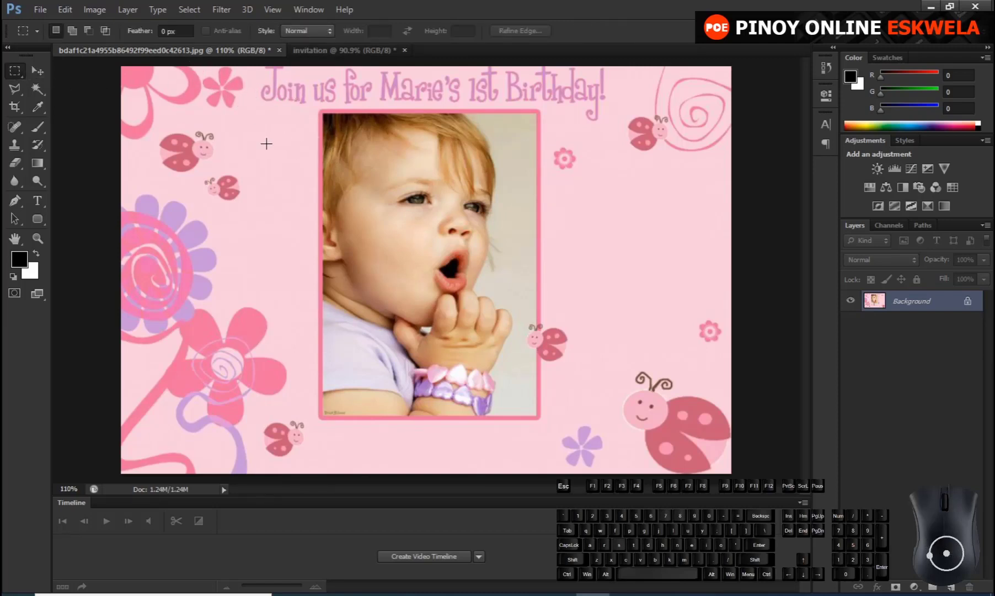
drag(321, 111, 537, 418)
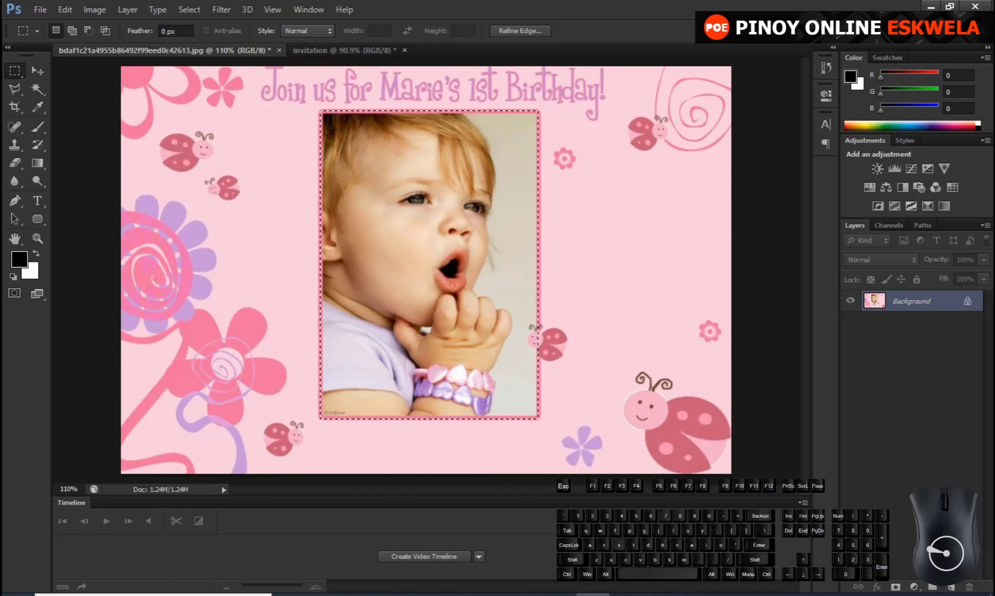
click(37, 71)
drag(400, 273, 296, 291)
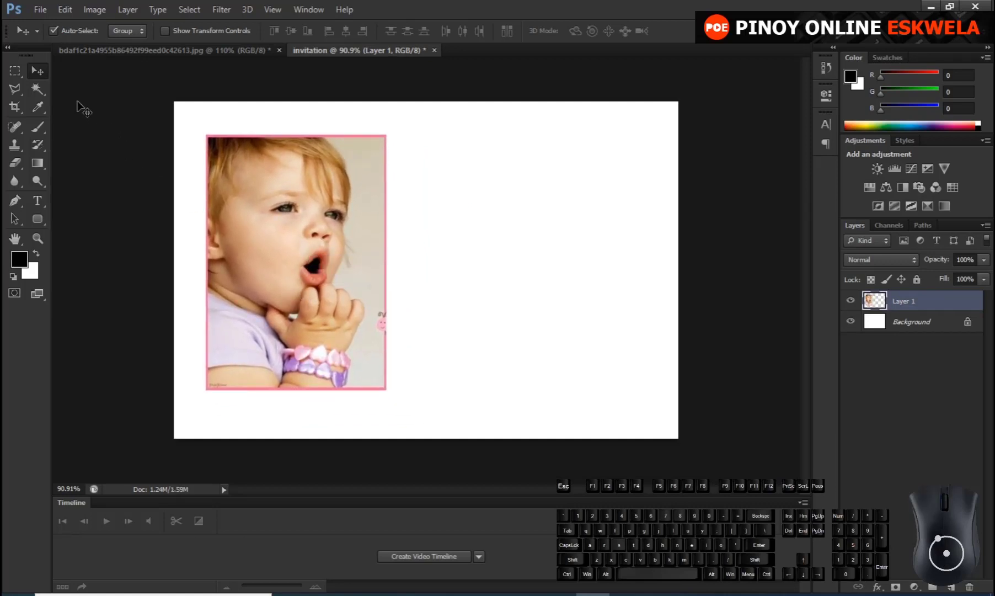
Create two copies of the framed photo with the Move tool, placing them in a row to the right of the original
click(36, 72)
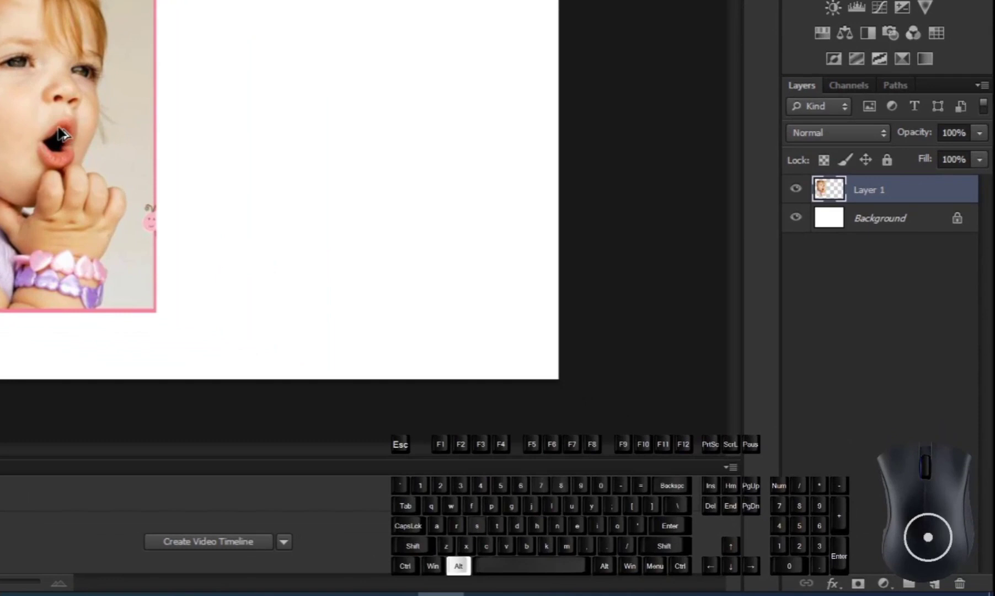
drag(62, 133, 326, 124)
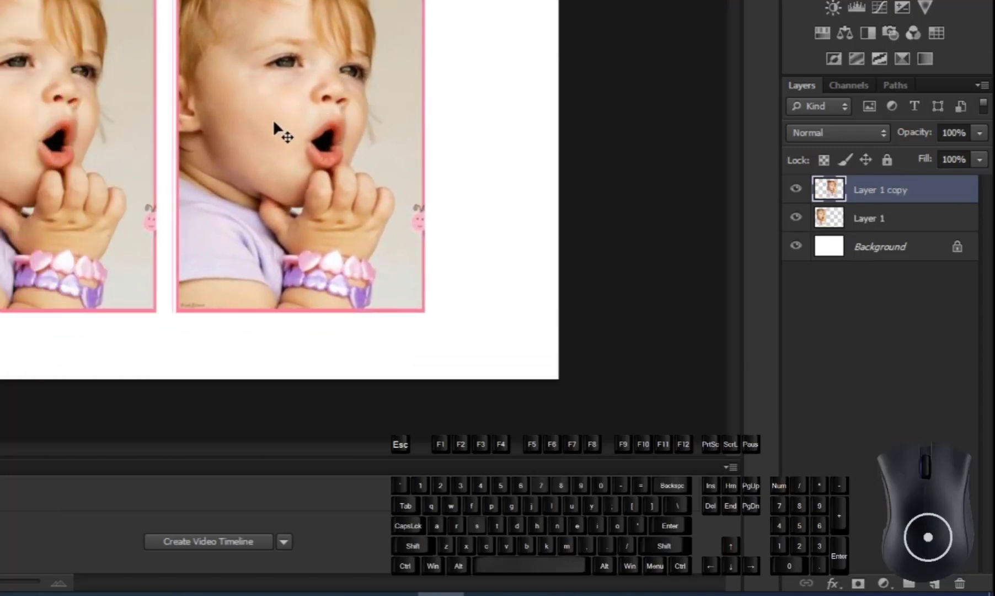
key(alt)
drag(280, 134, 546, 142)
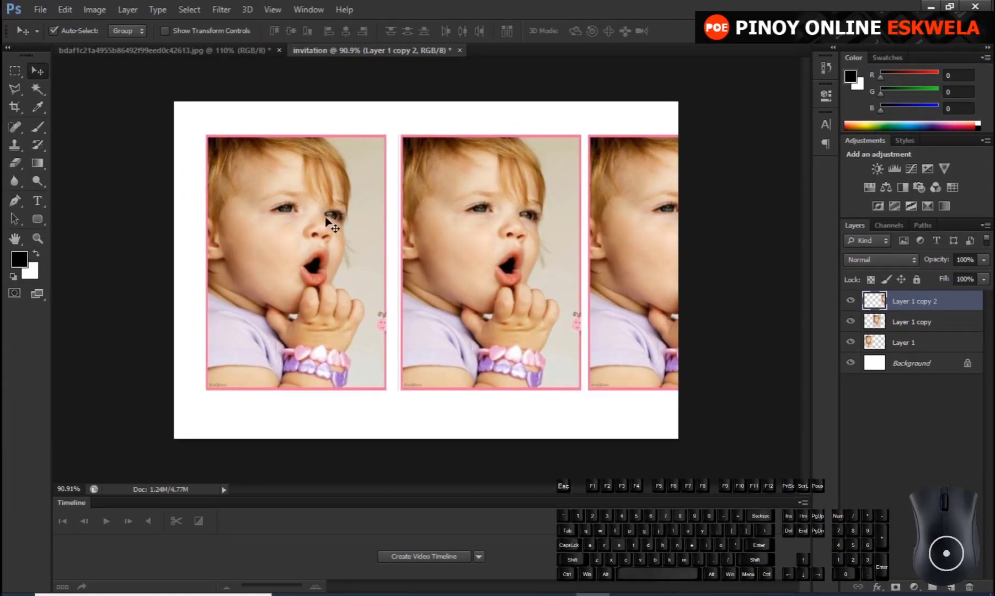
click(623, 407)
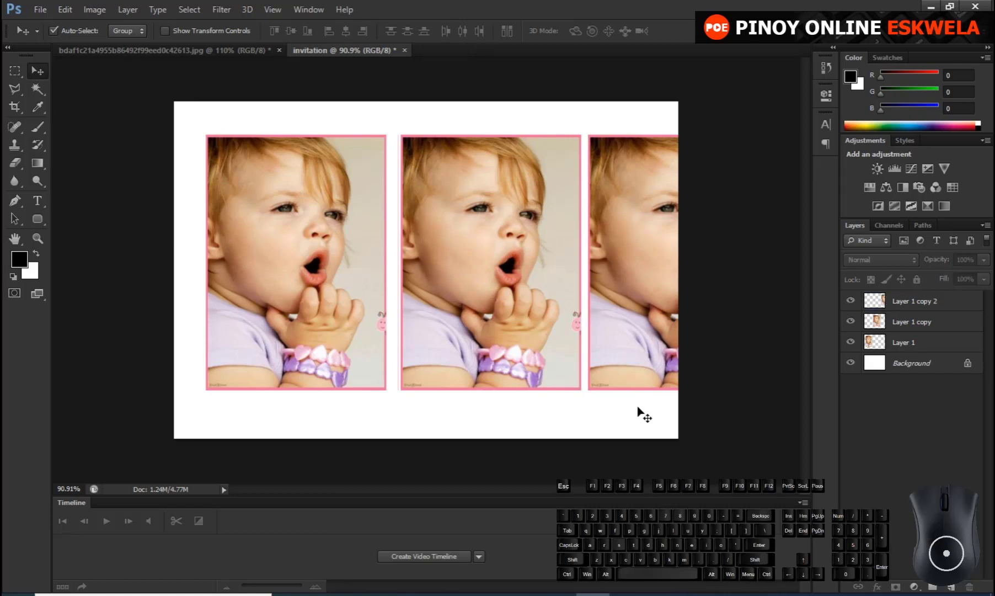
click(647, 411)
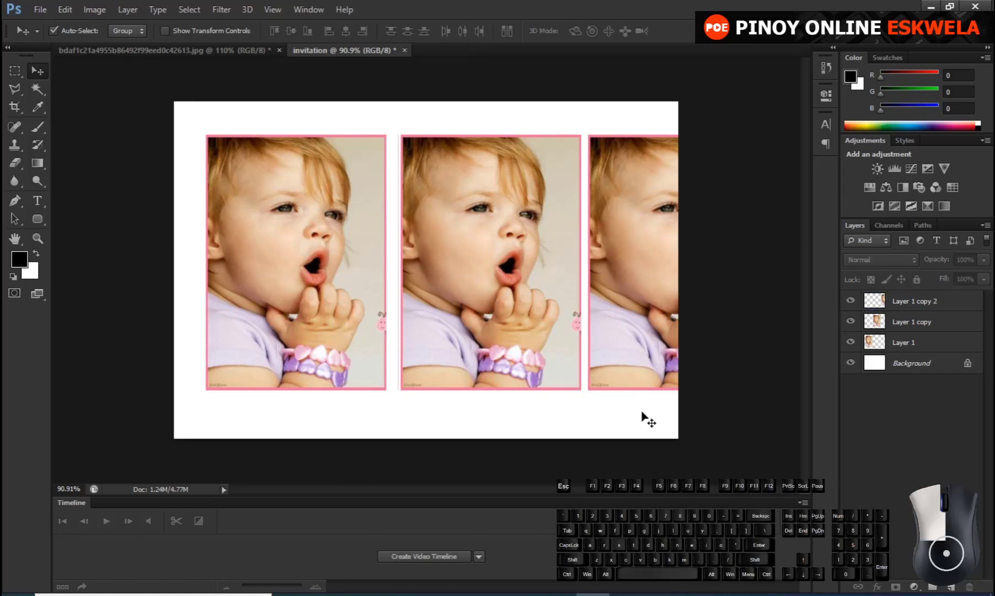
Shift the three photos up and to the left, and place a duplicate of the whole row directly below them
drag(643, 413, 303, 215)
drag(478, 302, 457, 267)
drag(634, 345, 309, 161)
drag(460, 208, 458, 473)
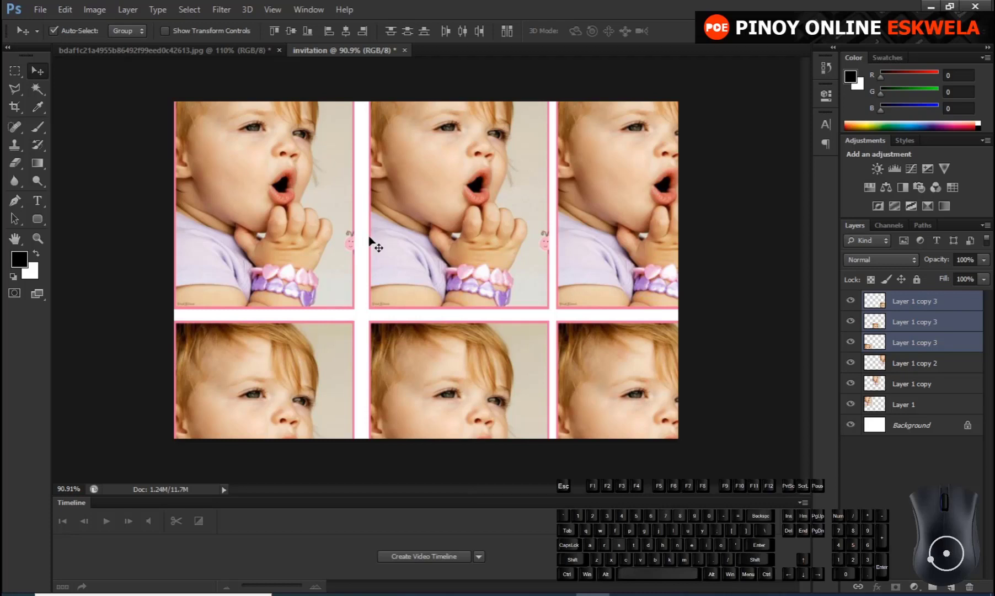
Delete the duplicated row and the three remaining photos from the invitation, leaving only the Background
key(BackSpace)
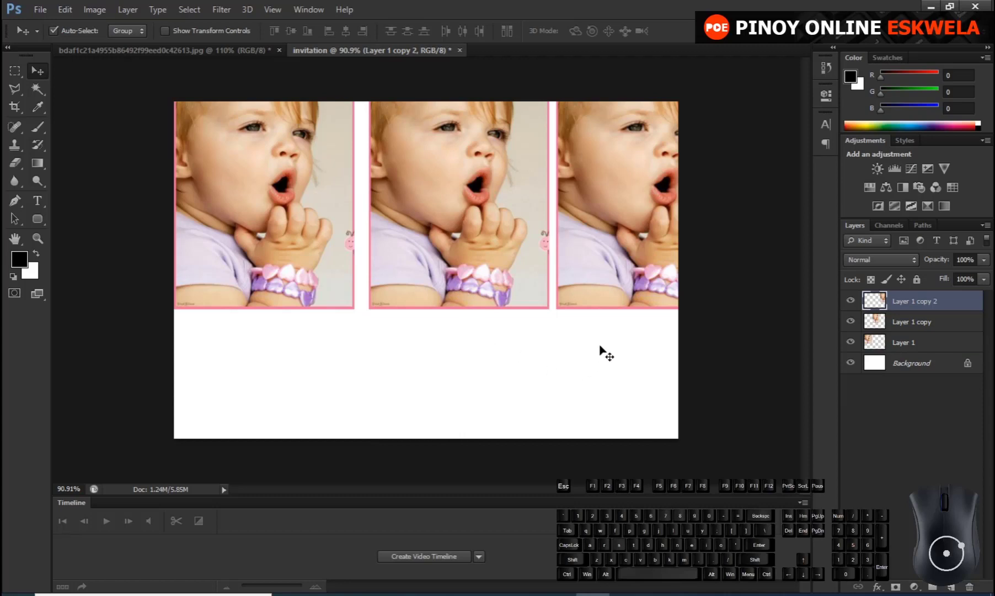
drag(602, 351, 331, 212)
key(BackSpace)
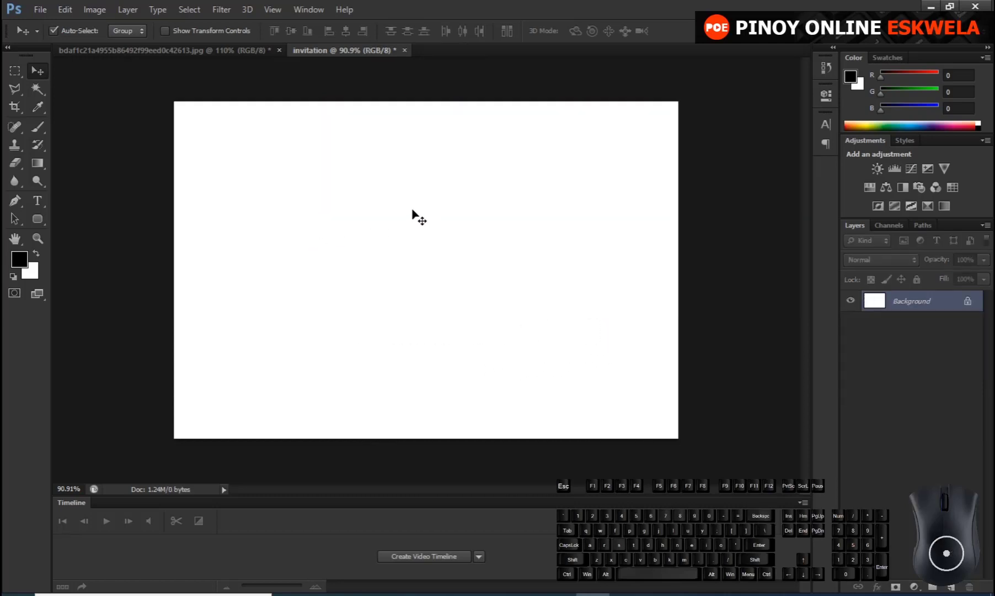
Clear the selection in the source JPG and make a new rectangular marquee around the framed baby photo
click(158, 51)
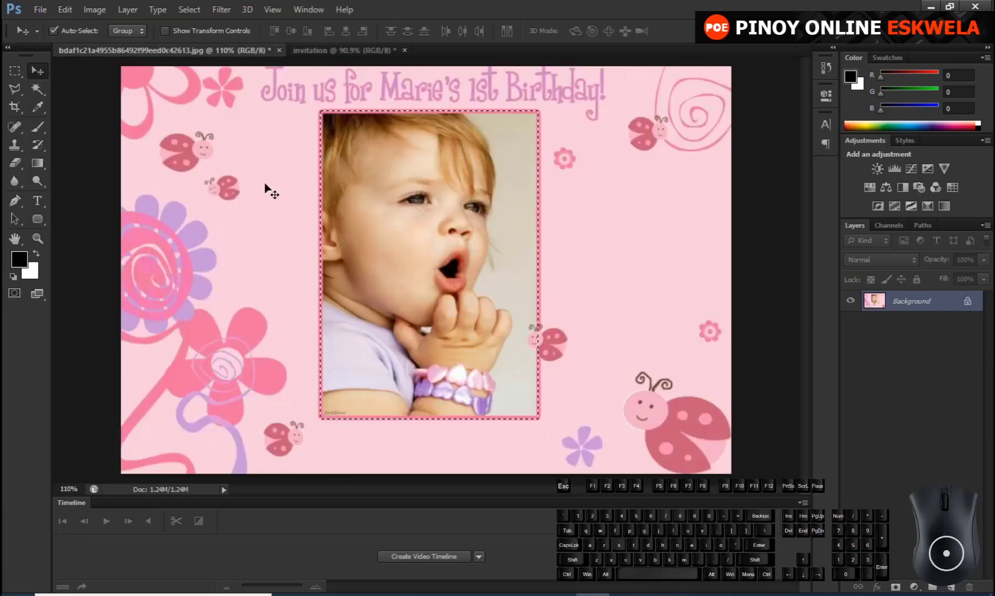
key(ctrl+d)
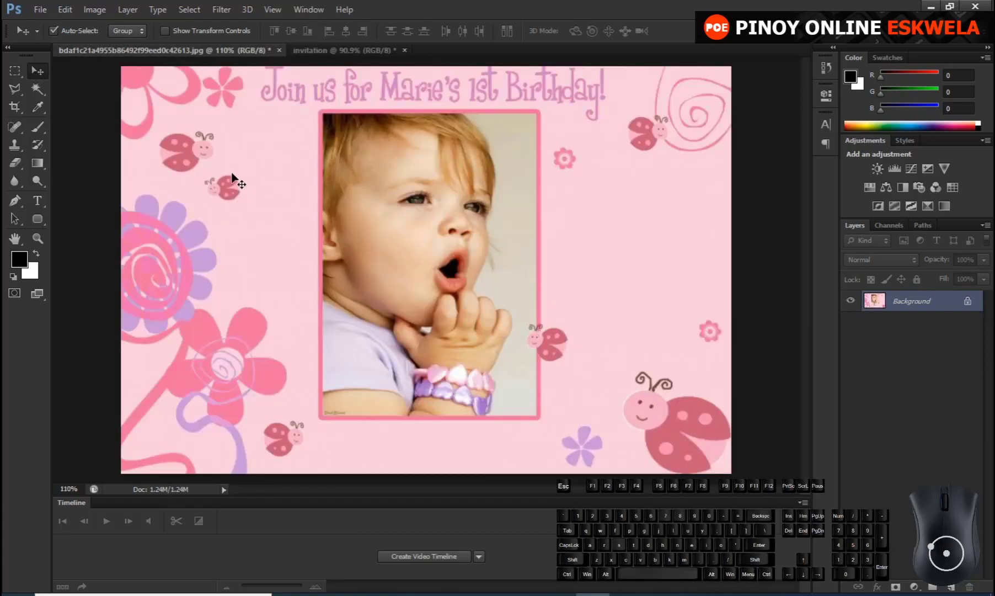
alt+scroll(297, 212, up, 3)
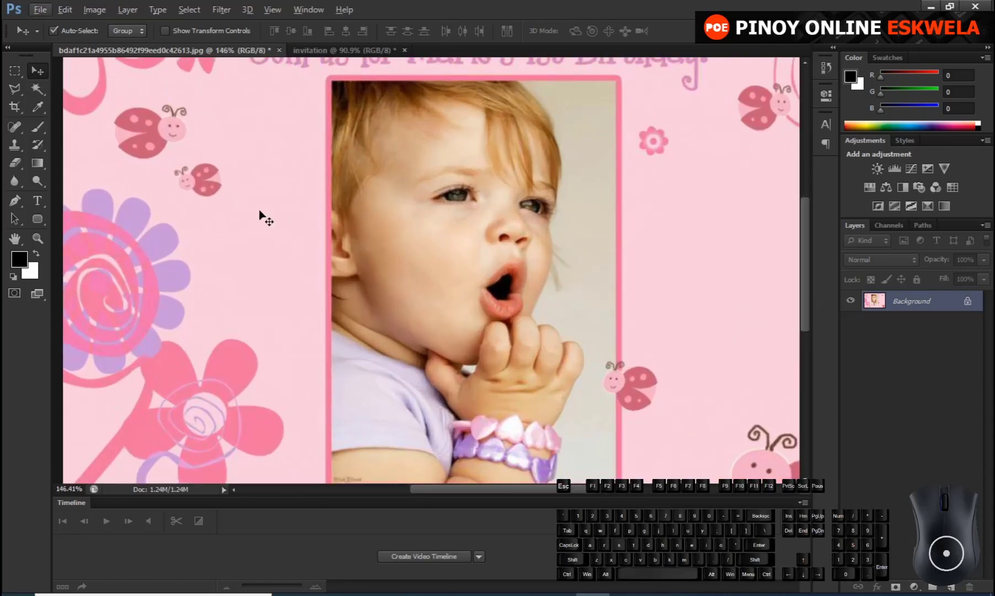
alt+scroll(264, 217, down, 5)
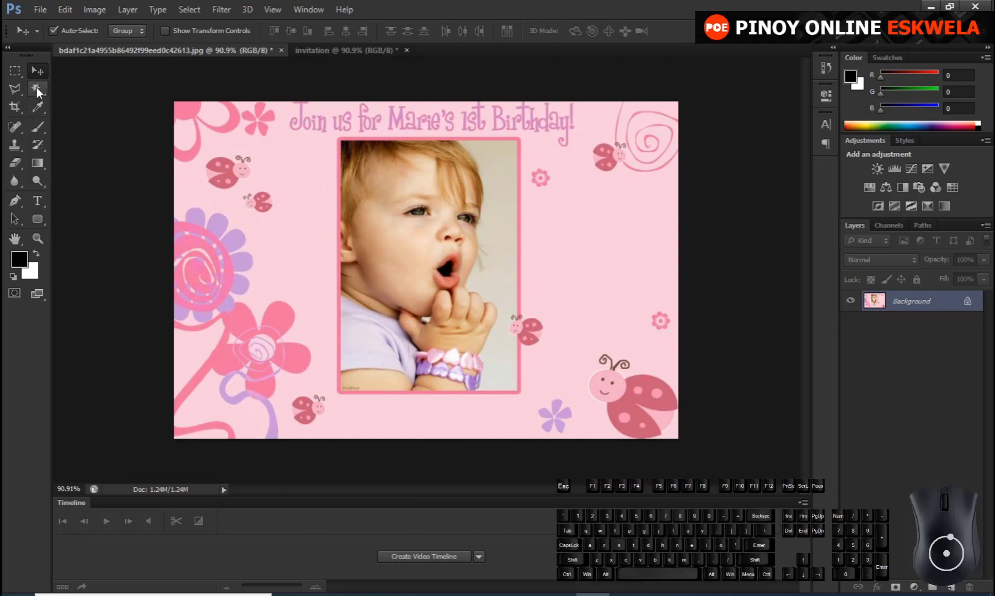
click(16, 77)
drag(343, 139, 519, 393)
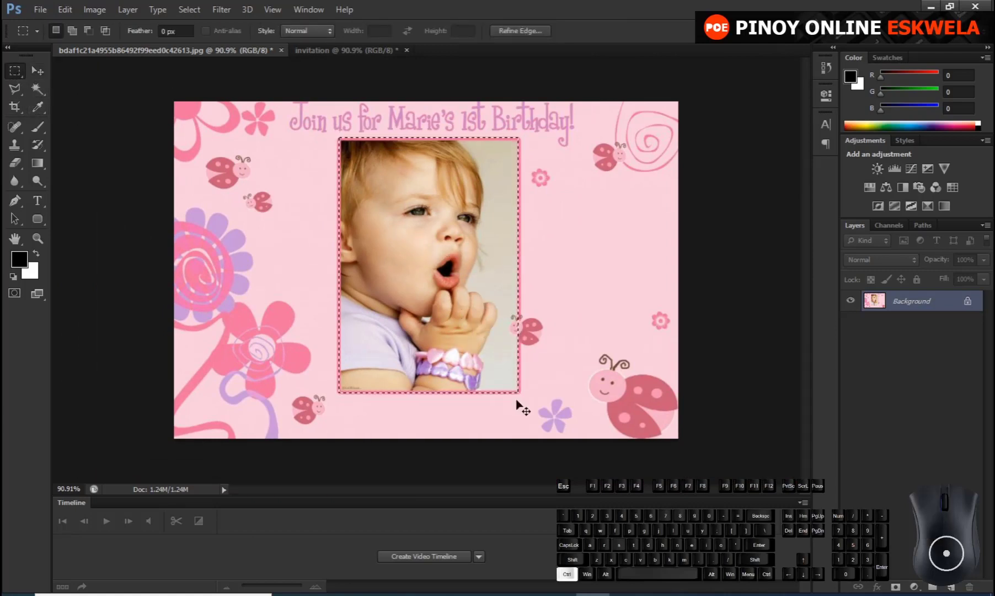
Copy the selected photo and paste it four times into the invitation document
click(339, 51)
key(ctrl+v)
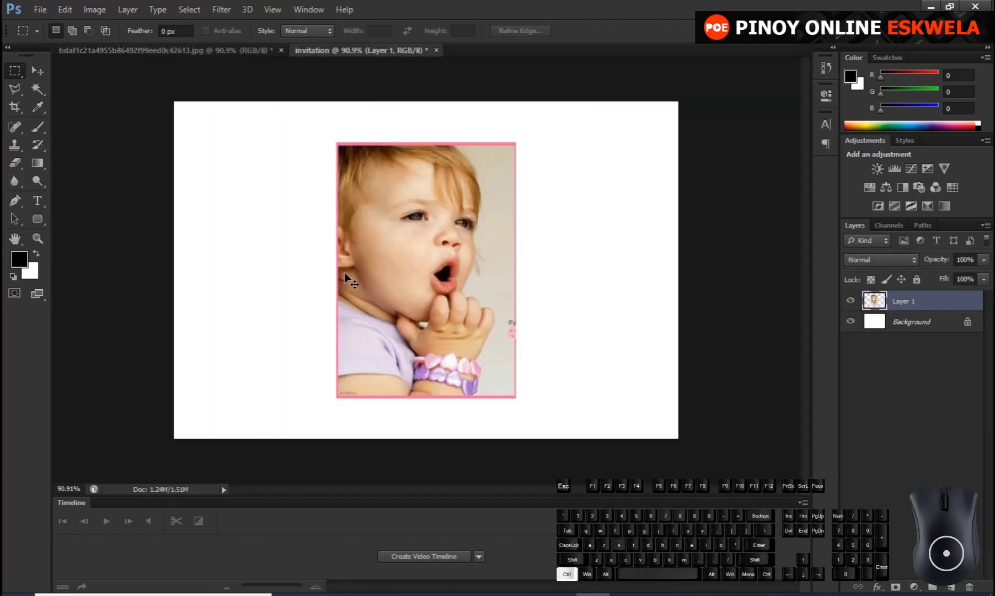
key(ctrl+v)
key(ctrl+v)
key(ctrl+v)
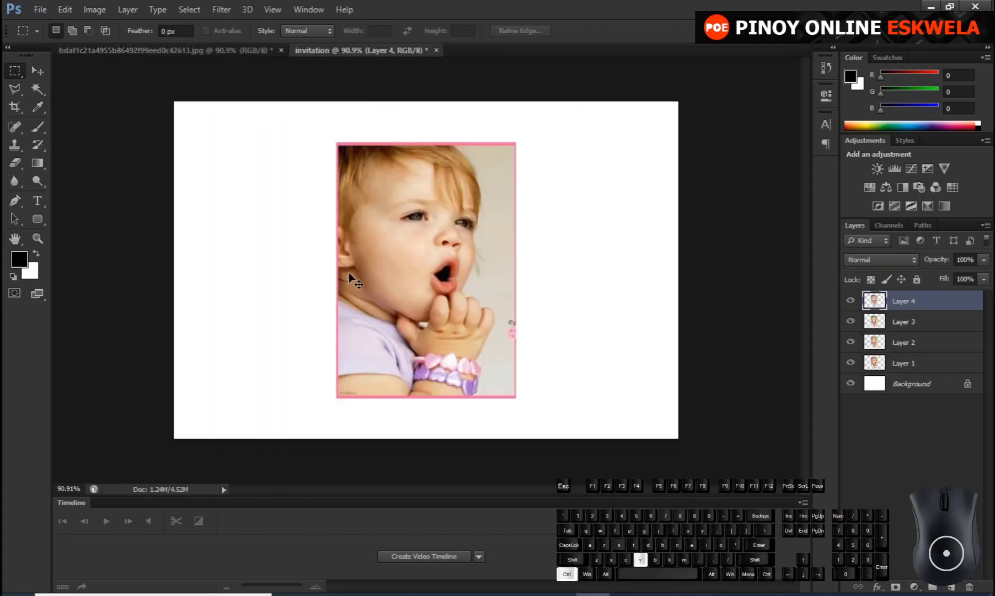
Spread the pasted photos across the invitation canvas with the Move tool, and delete all of them
click(37, 71)
drag(444, 263, 645, 273)
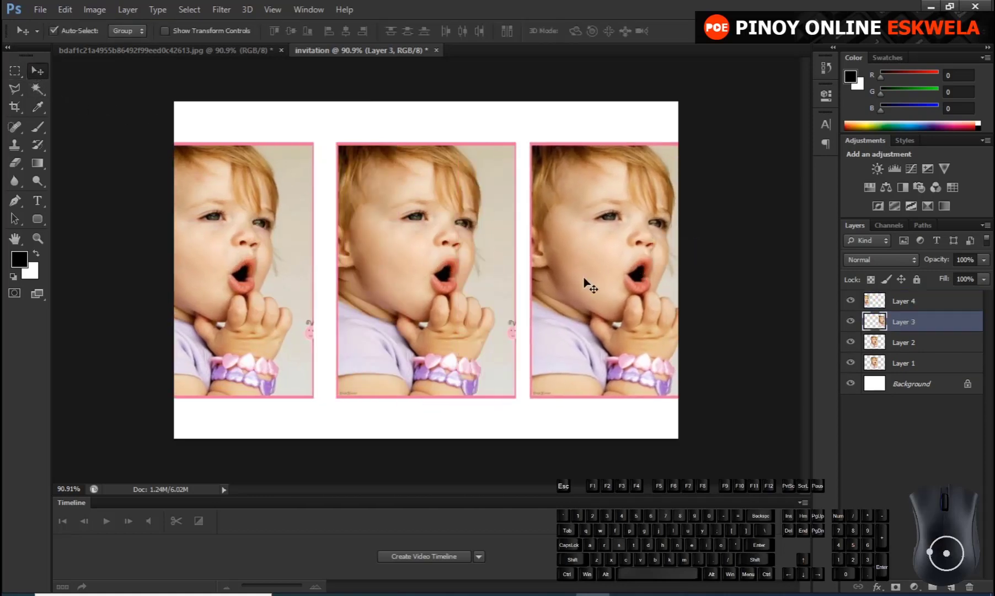
drag(420, 292, 267, 165)
drag(496, 243, 524, 200)
drag(581, 426, 278, 222)
key(Delete)
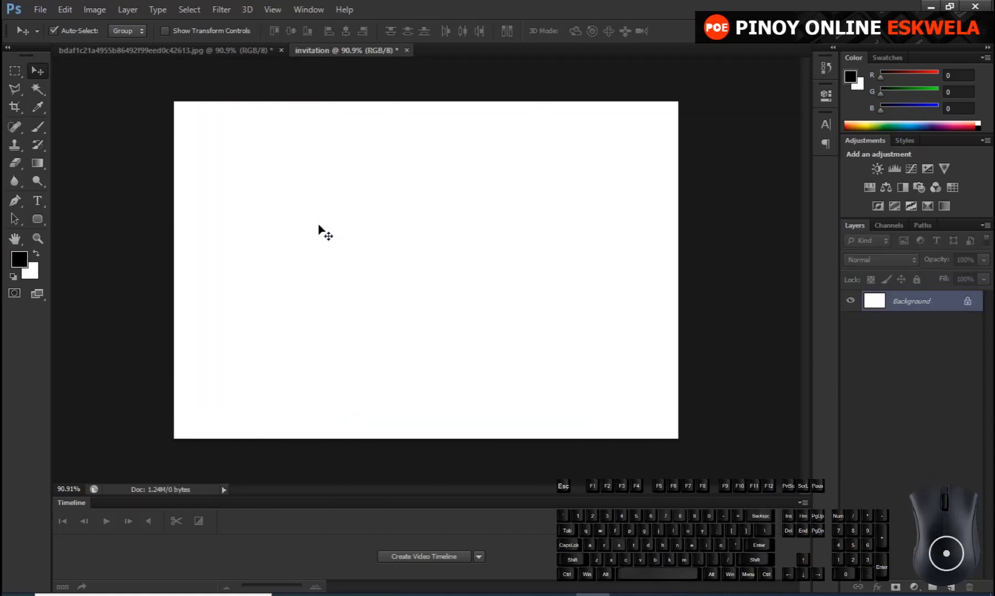
Move the selected photo from the source JPG into the invitation document and position it left of centre
click(189, 53)
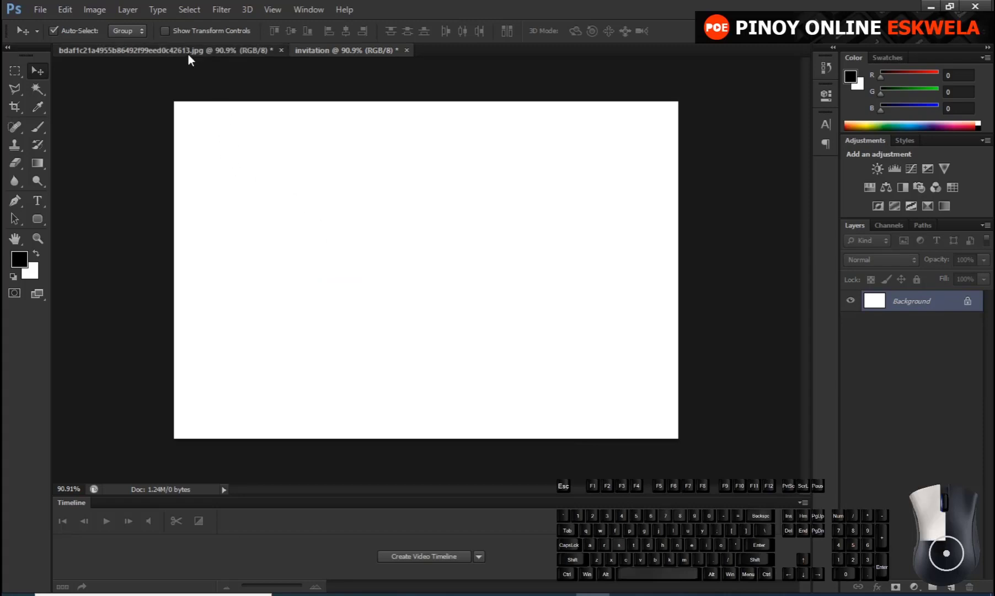
drag(441, 288, 337, 187)
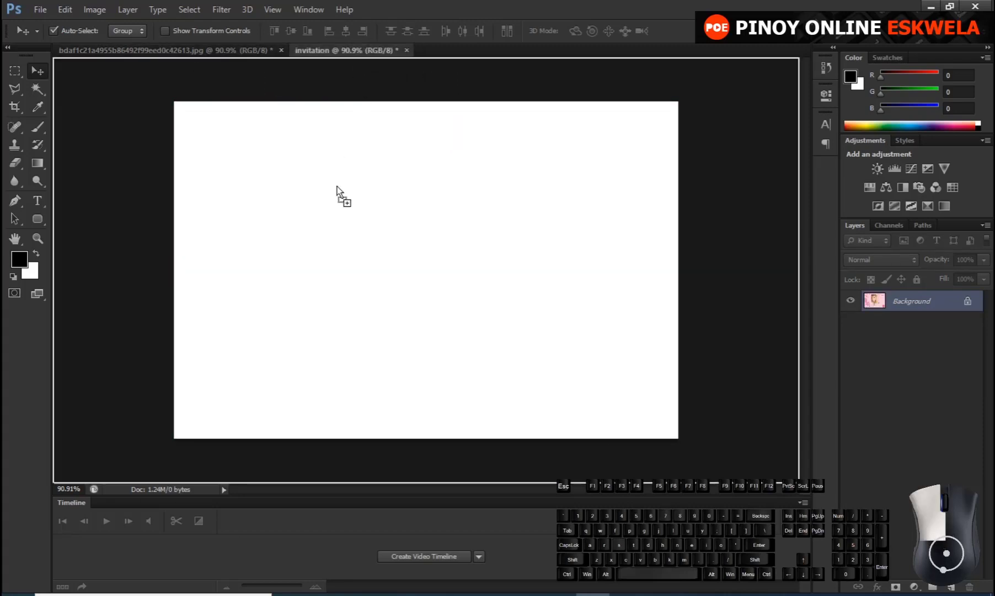
drag(451, 298, 402, 287)
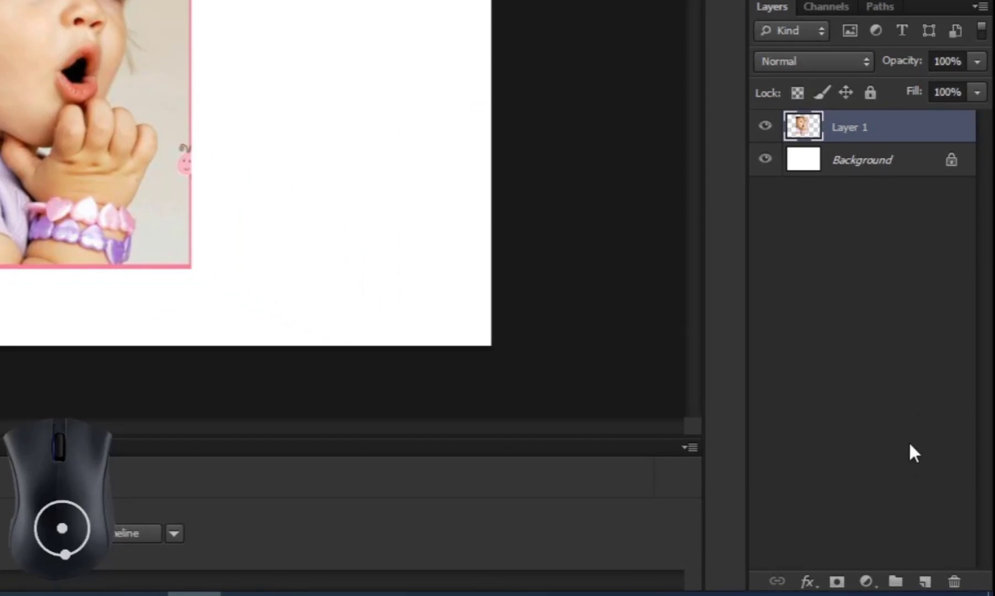
Make two duplicates of Layer 1 using the Create a New Layer function
click(924, 246)
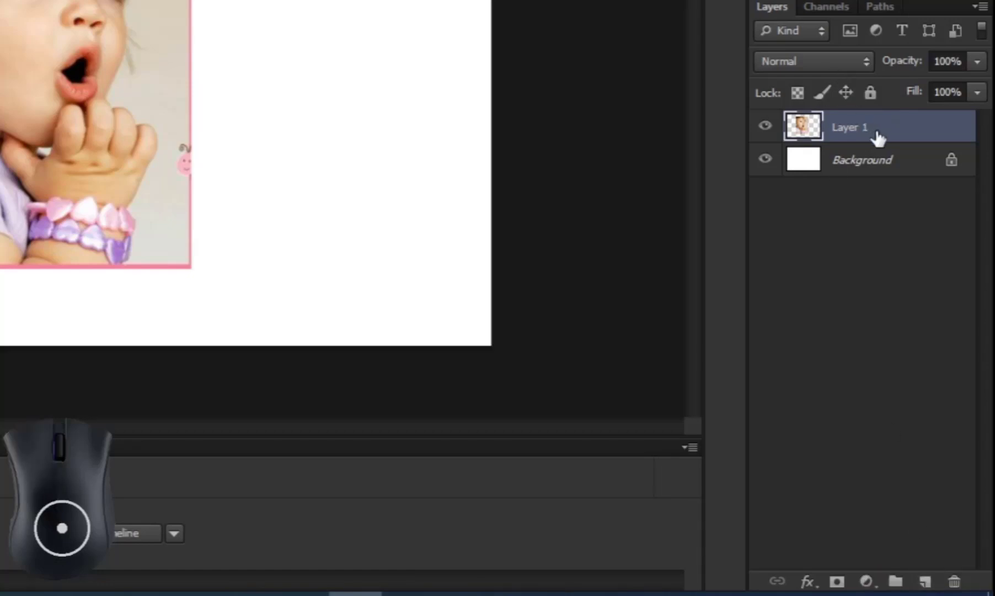
drag(904, 138, 931, 584)
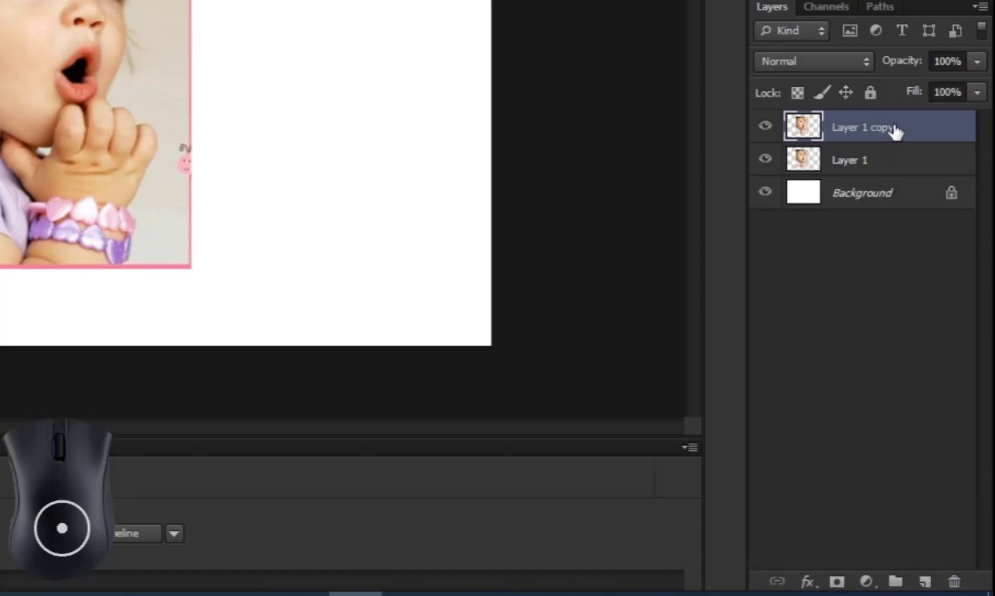
drag(893, 129, 925, 580)
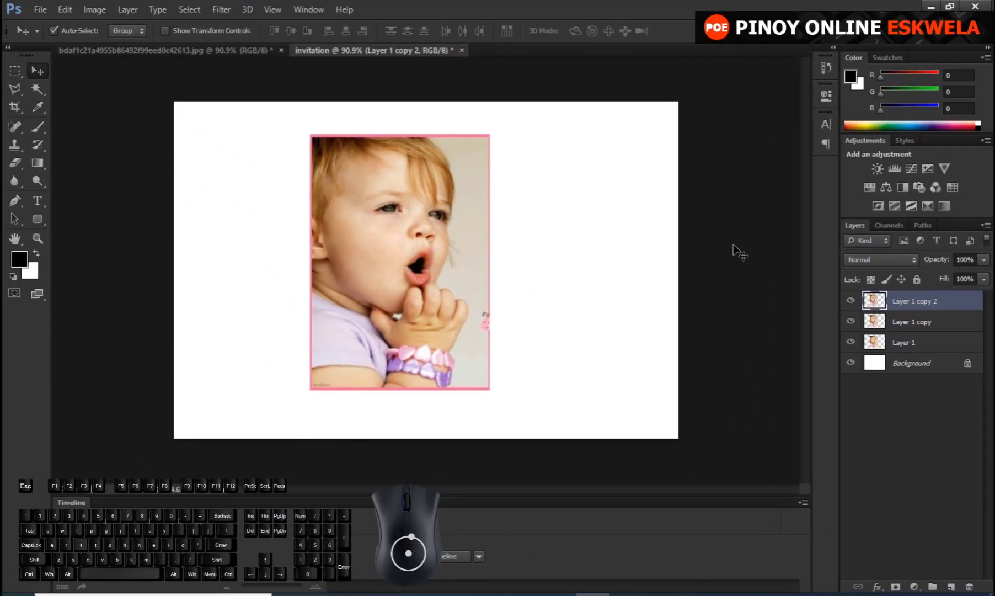
Spread the three stacked photos apart on the canvas, and delete all three layers
drag(527, 282, 455, 285)
drag(385, 262, 298, 222)
drag(342, 262, 275, 358)
click(504, 307)
drag(560, 300, 204, 241)
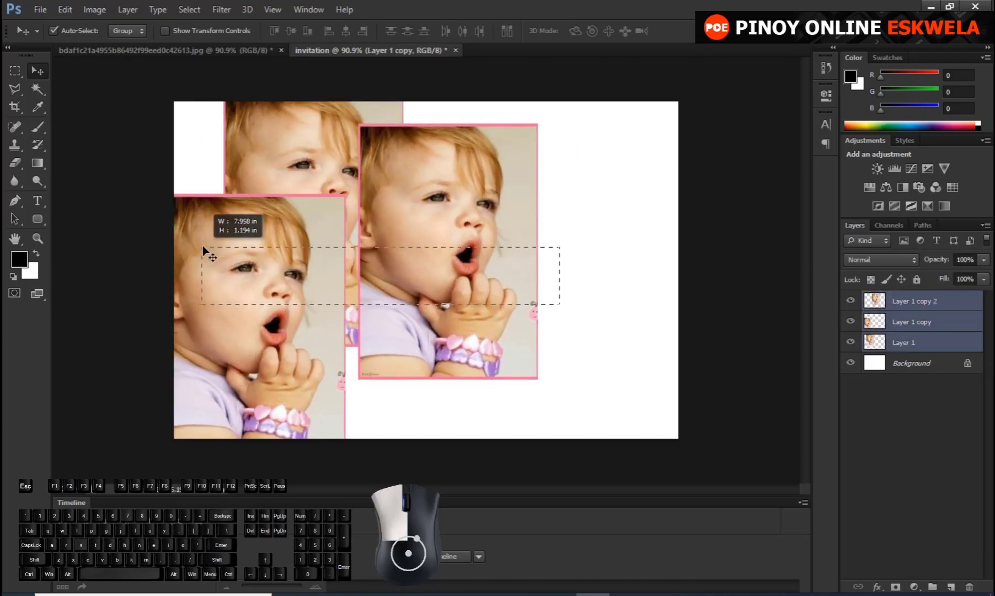
key(Delete)
Bring the selected framed photo from the source JPG into the centre of the empty invitation document
click(190, 53)
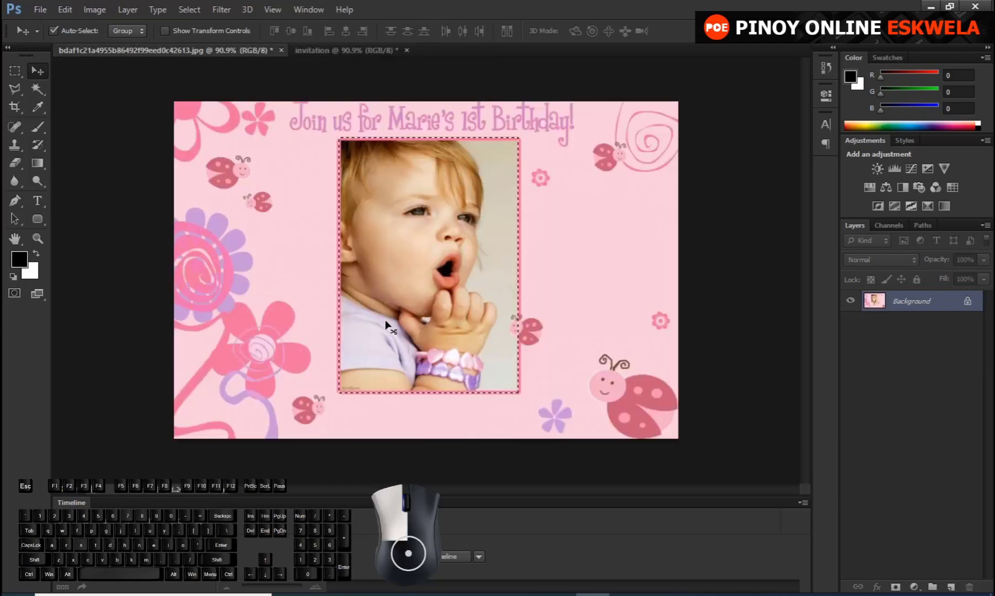
drag(386, 311, 403, 292)
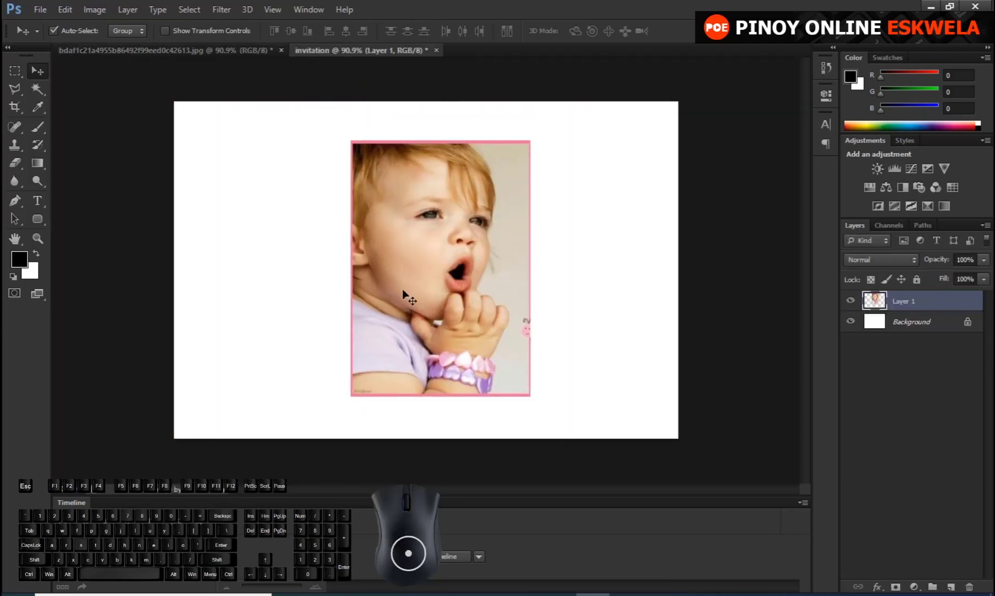
Duplicate Layer 1 as "Layer 1 copy" within the invitation document using the Duplicate Layer command
right_click(931, 303)
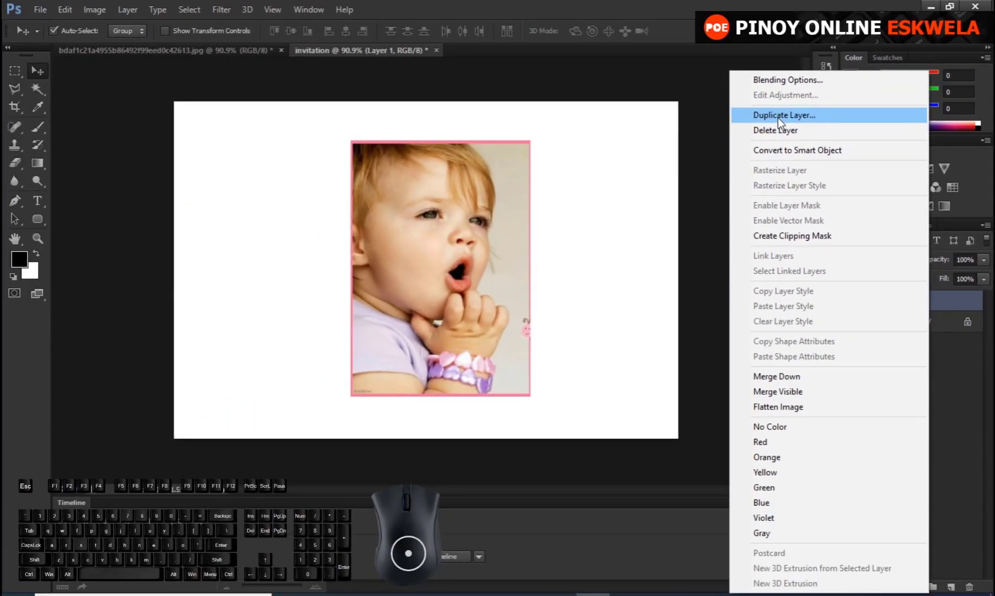
click(777, 115)
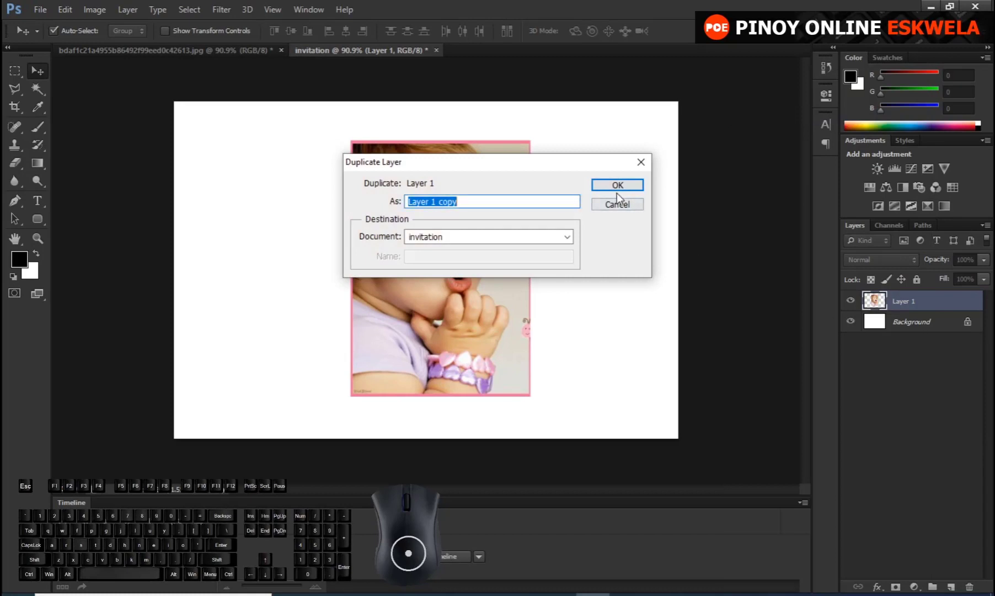
drag(451, 167, 480, 225)
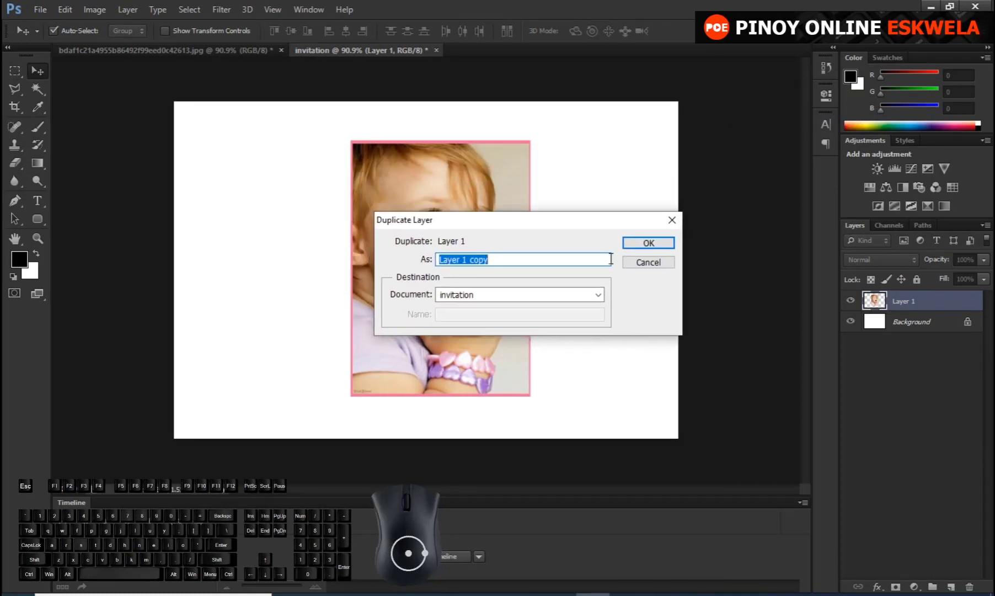
click(649, 243)
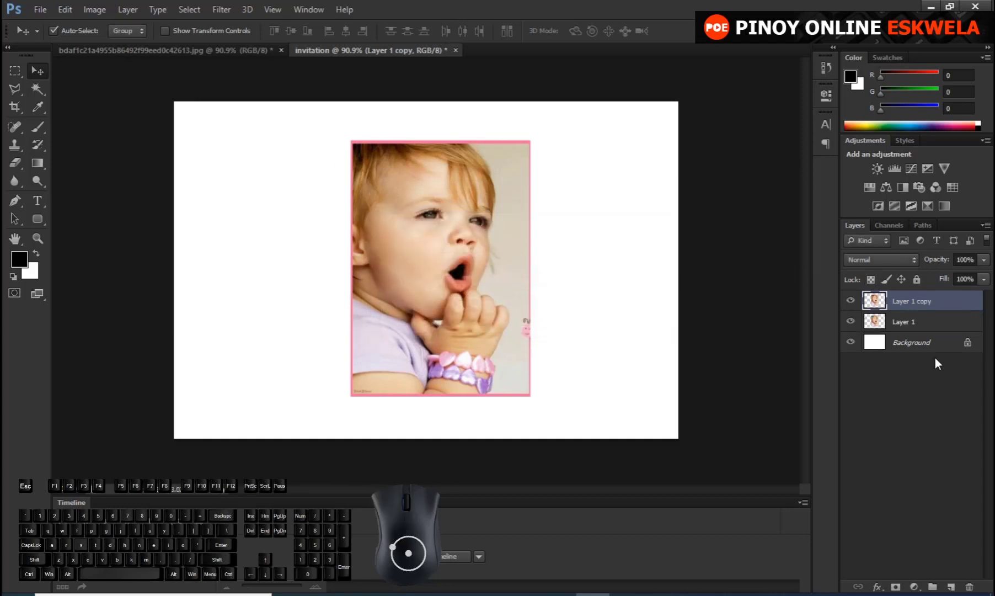
click(928, 322)
click(924, 308)
click(928, 322)
click(929, 307)
click(927, 326)
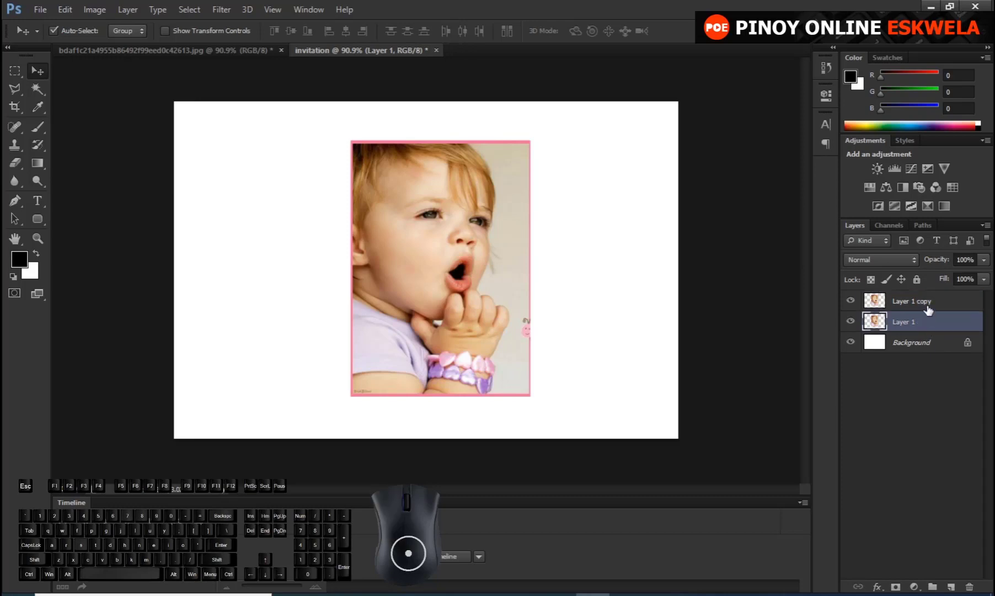
click(924, 309)
click(926, 323)
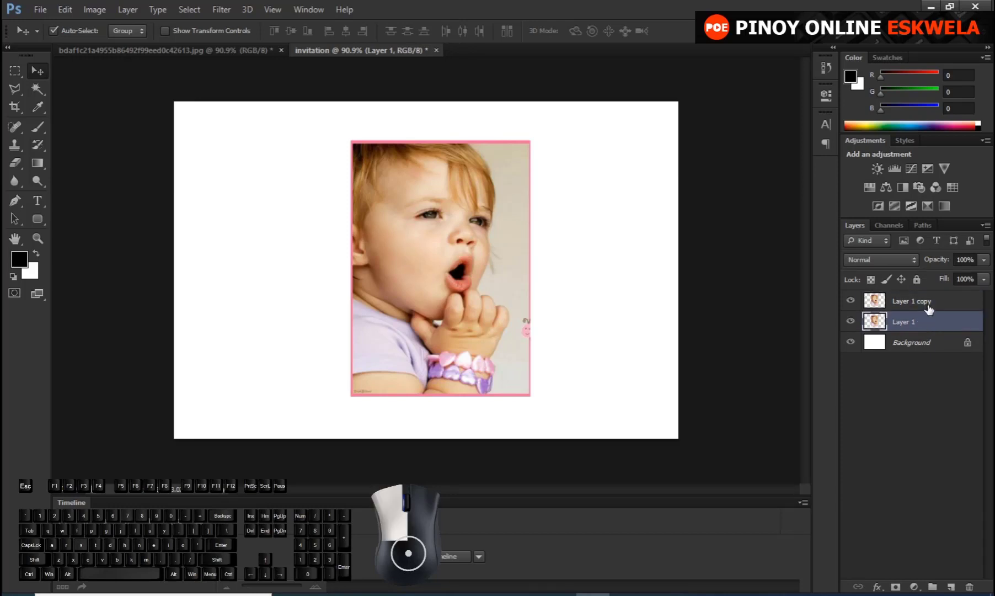
click(930, 309)
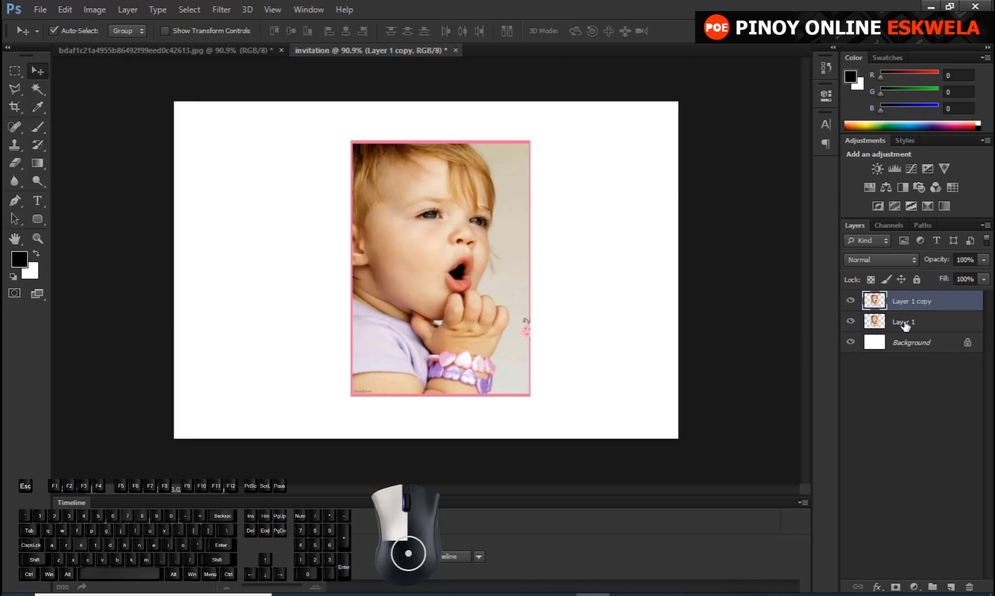
click(910, 330)
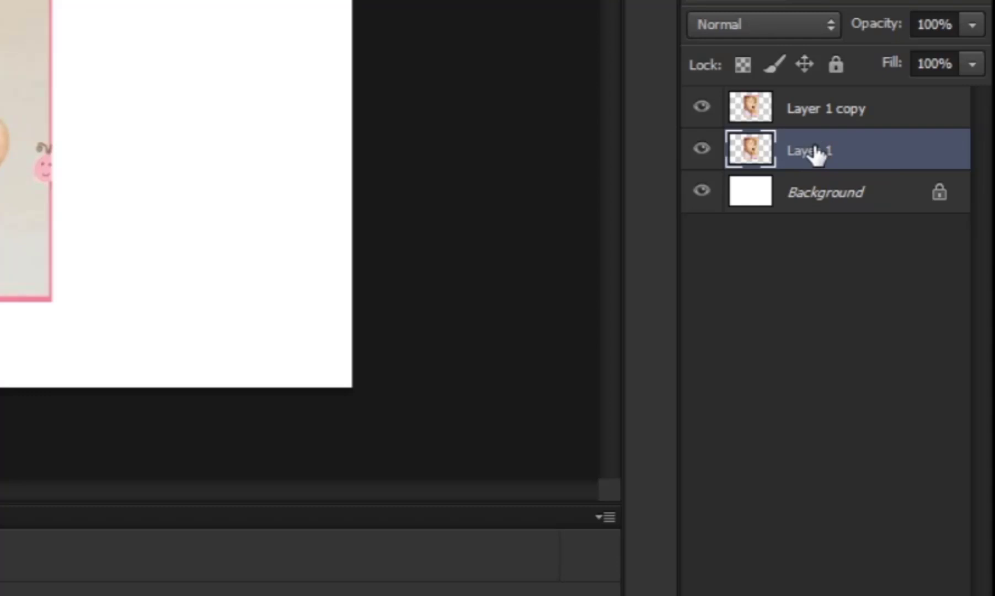
double_click(815, 154)
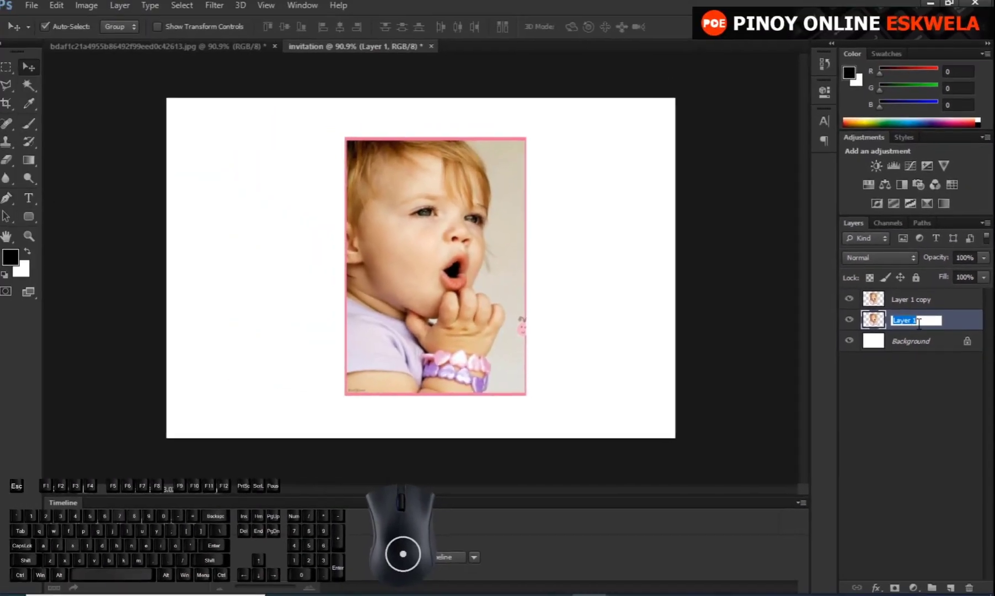
click(928, 321)
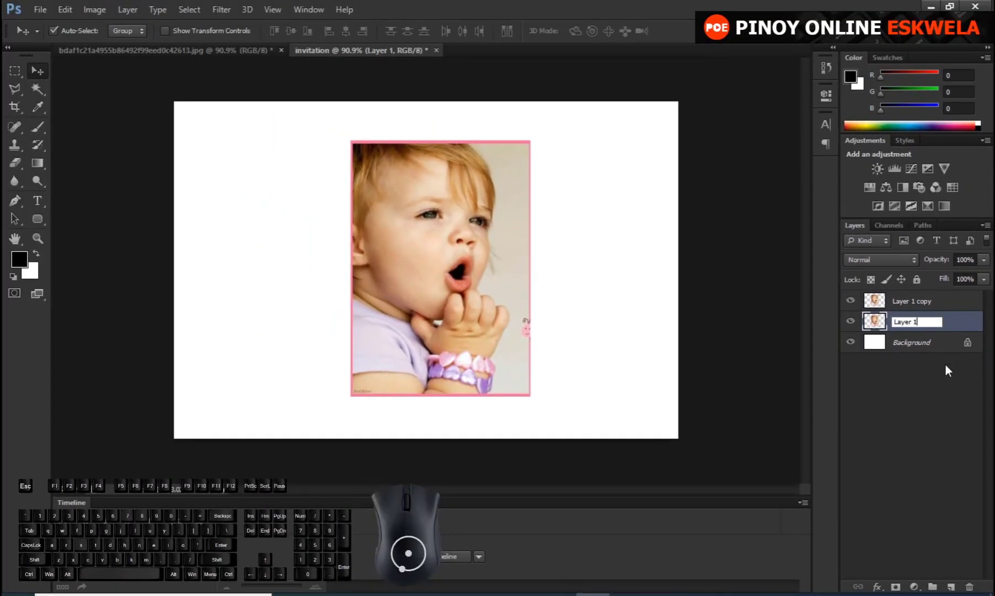
click(948, 370)
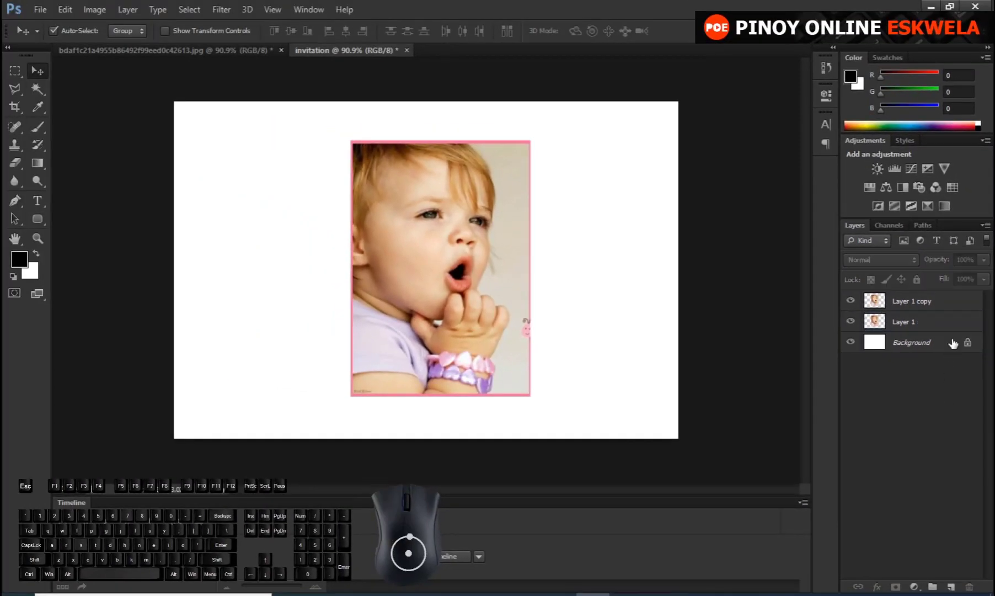
double_click(947, 325)
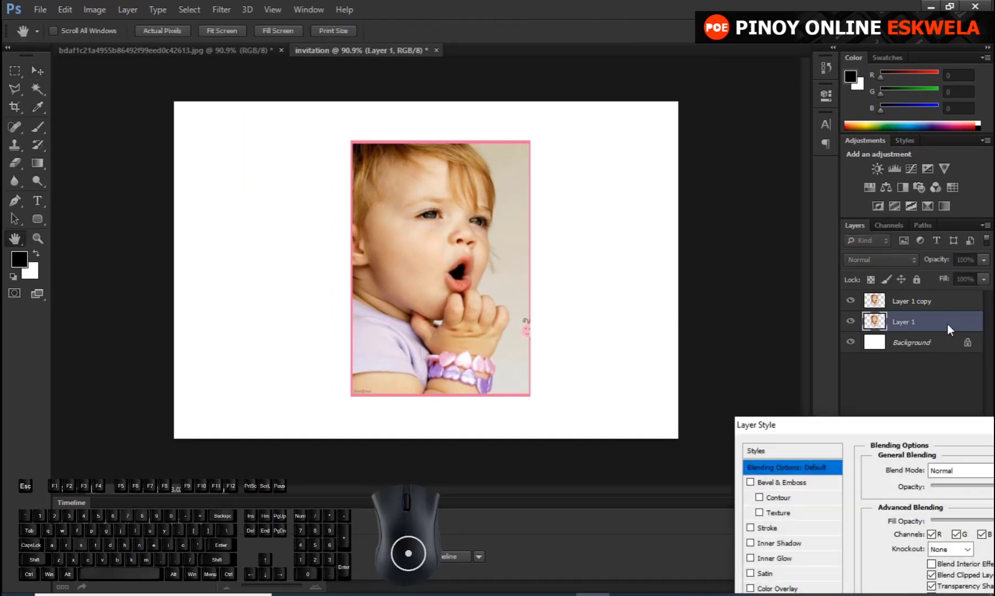
drag(904, 429, 491, 169)
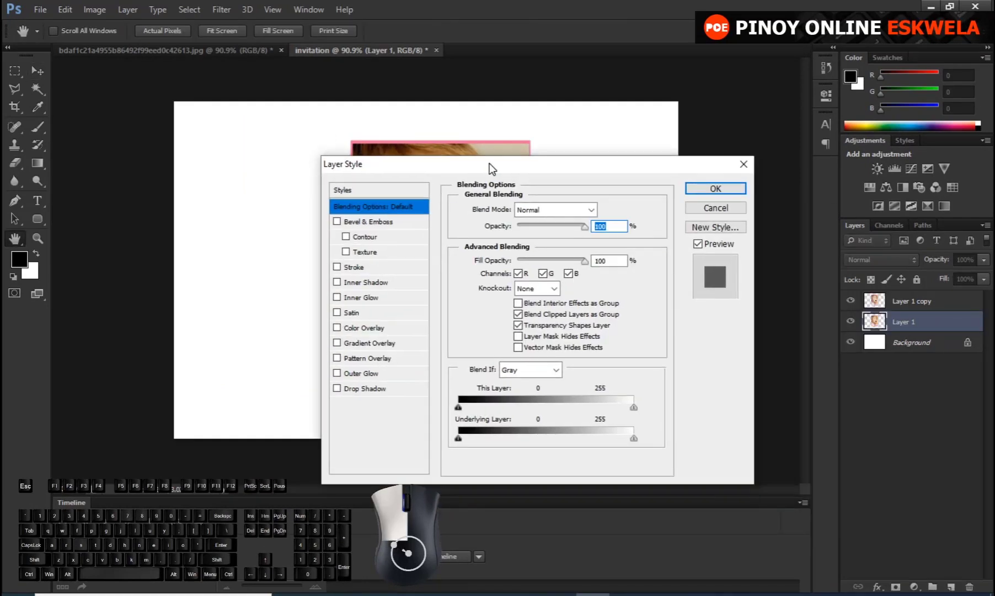
click(734, 212)
Rename Layer 1 as "image 1" and Layer 1 copy as "image 2"
double_click(903, 322)
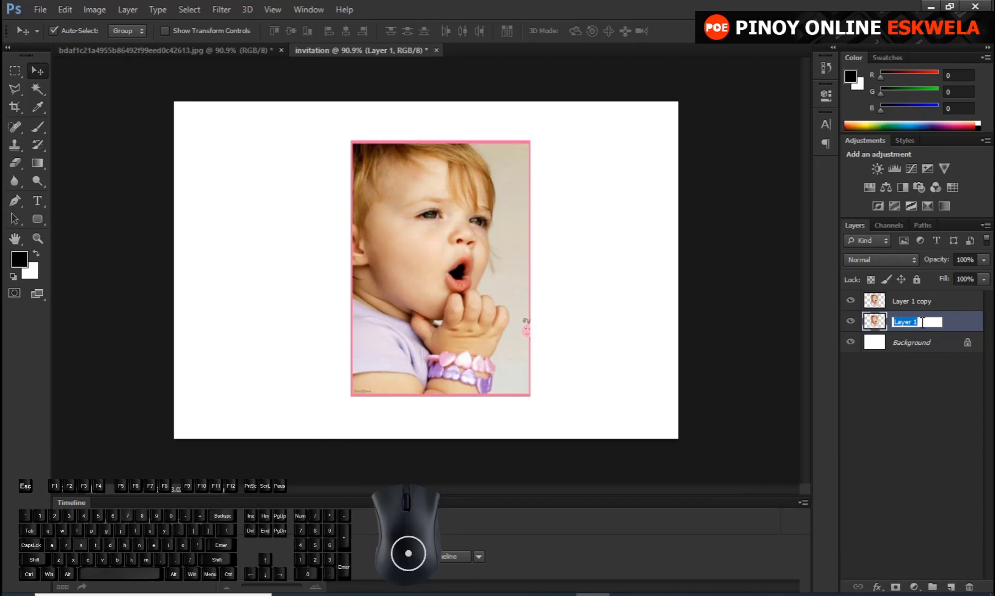
text(image 1)
key(Return)
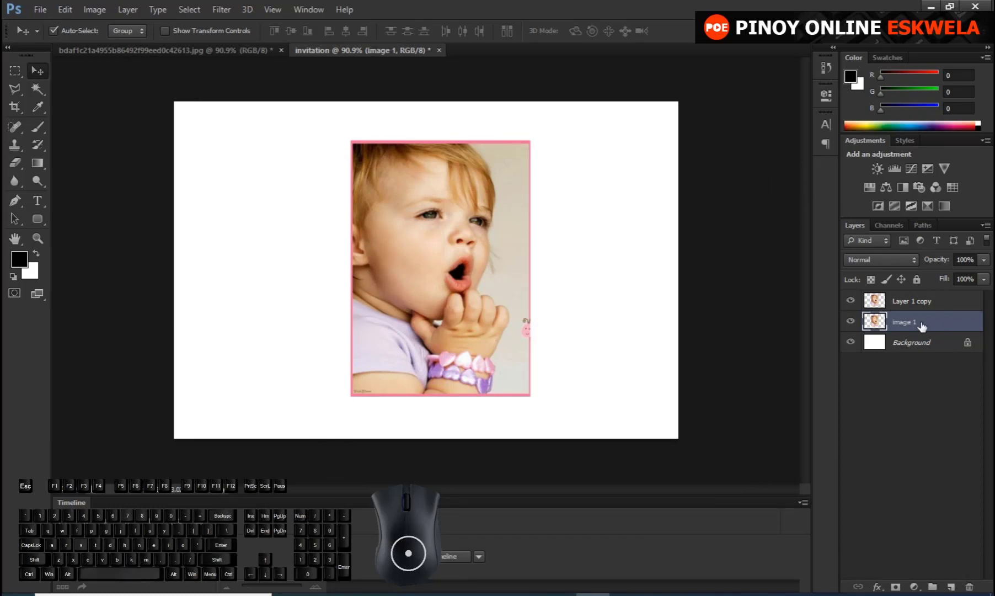
double_click(914, 302)
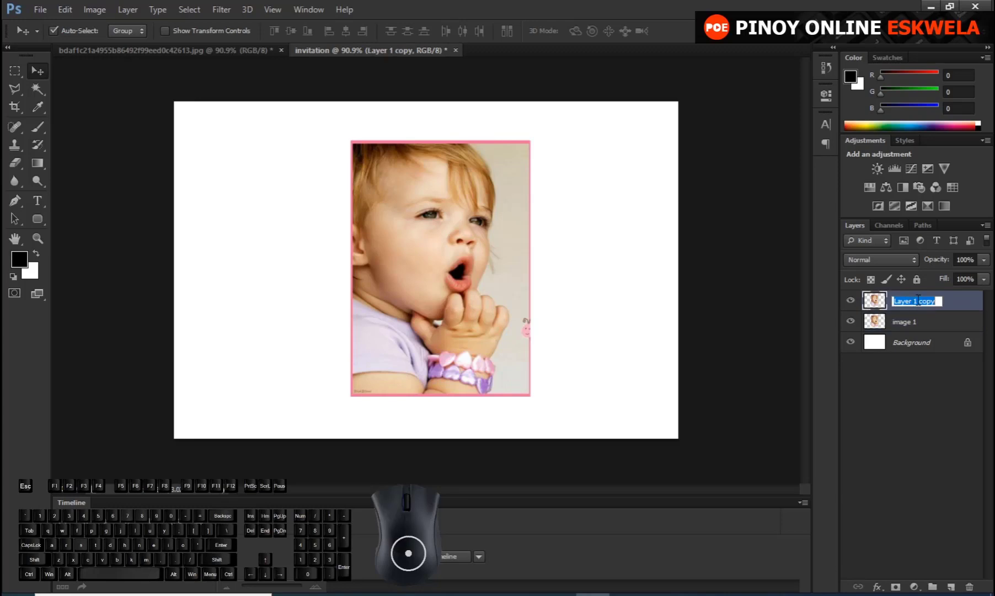
text(image 2)
key(Return)
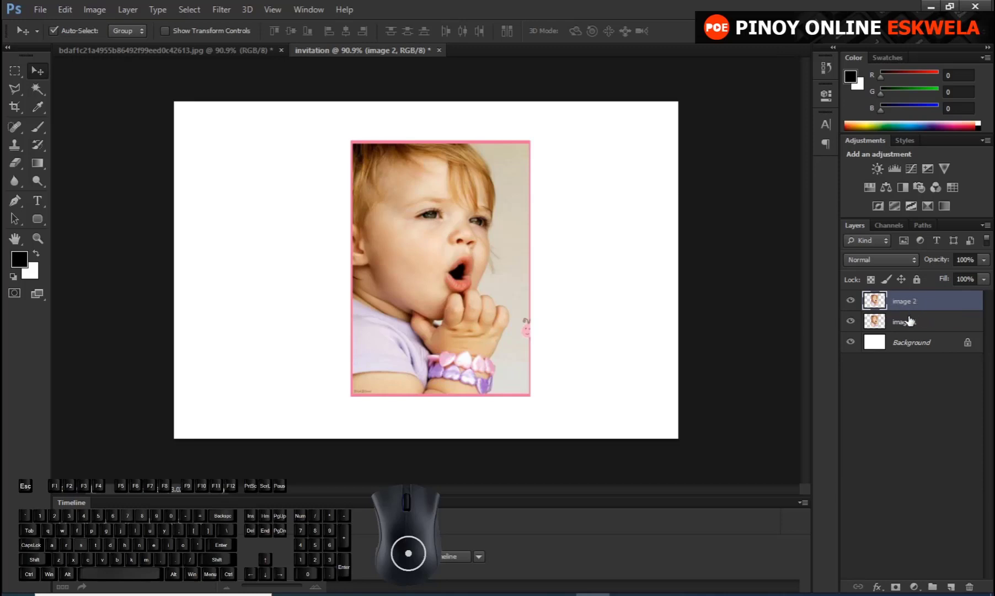
Rename the layer image 1 as "rename" and the layer image 2 as "rename 2"
double_click(909, 320)
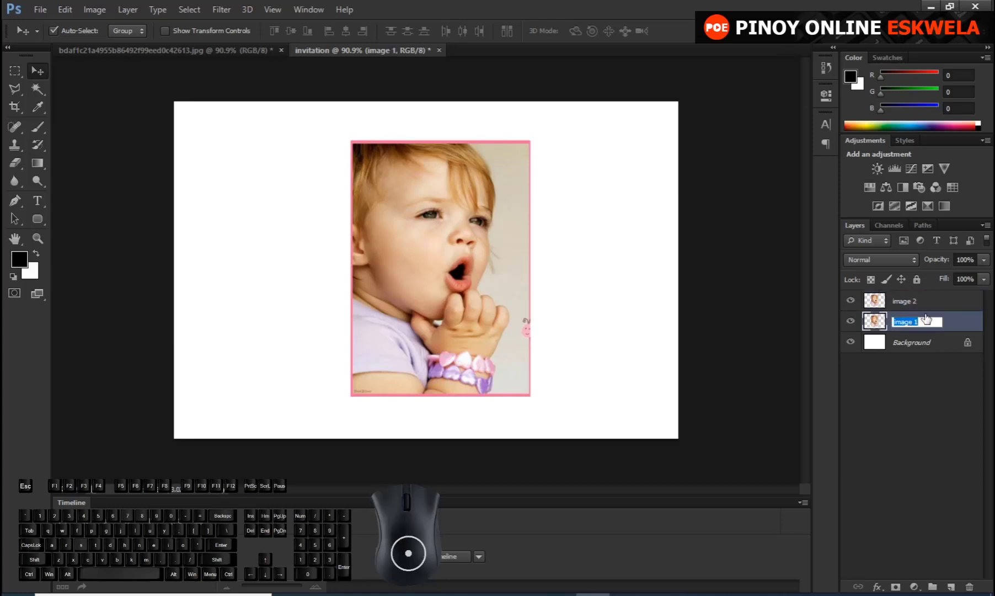
text(rename)
key(Return)
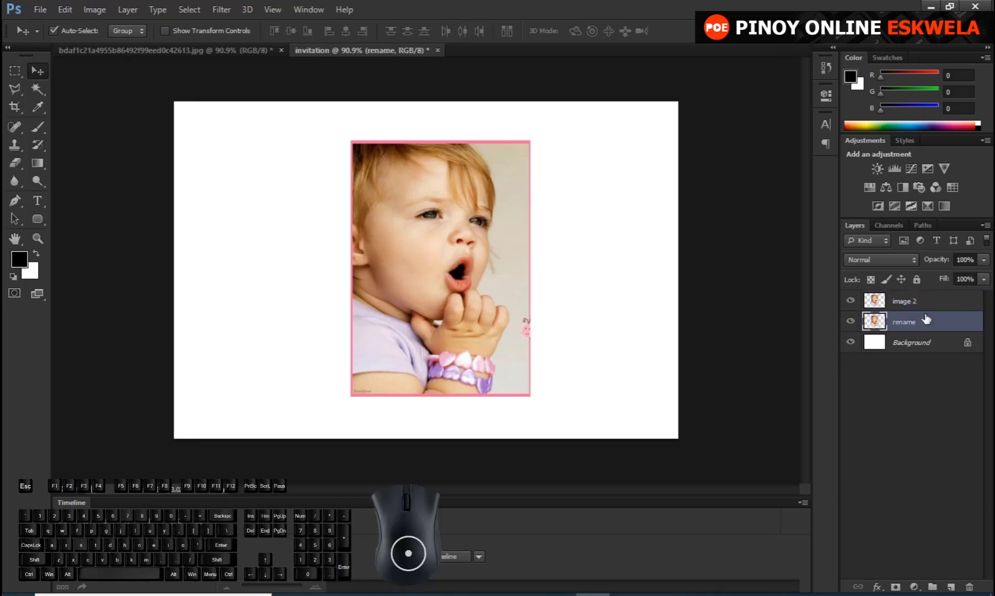
double_click(901, 302)
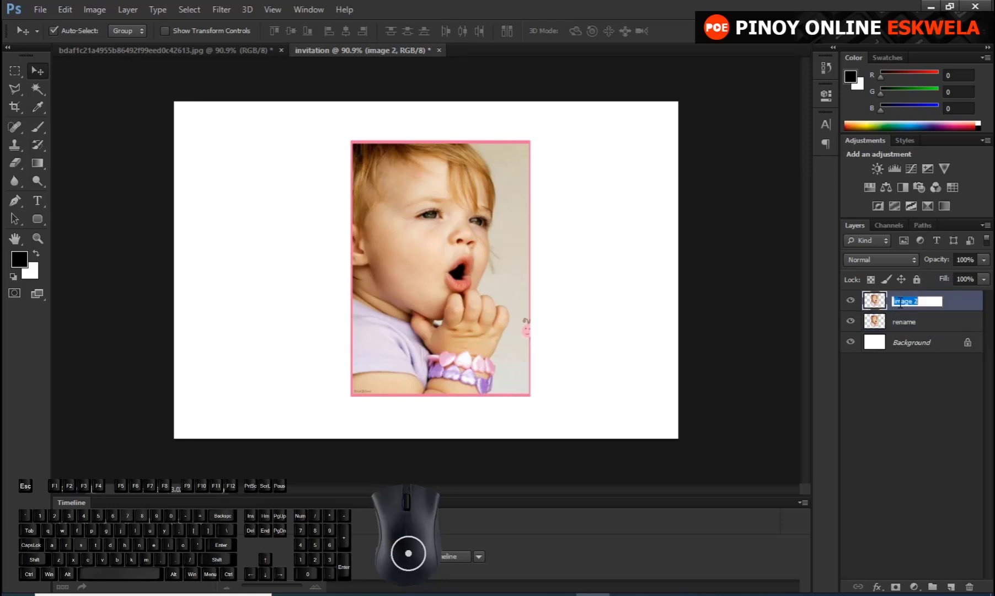
text(rename 2)
key(Return)
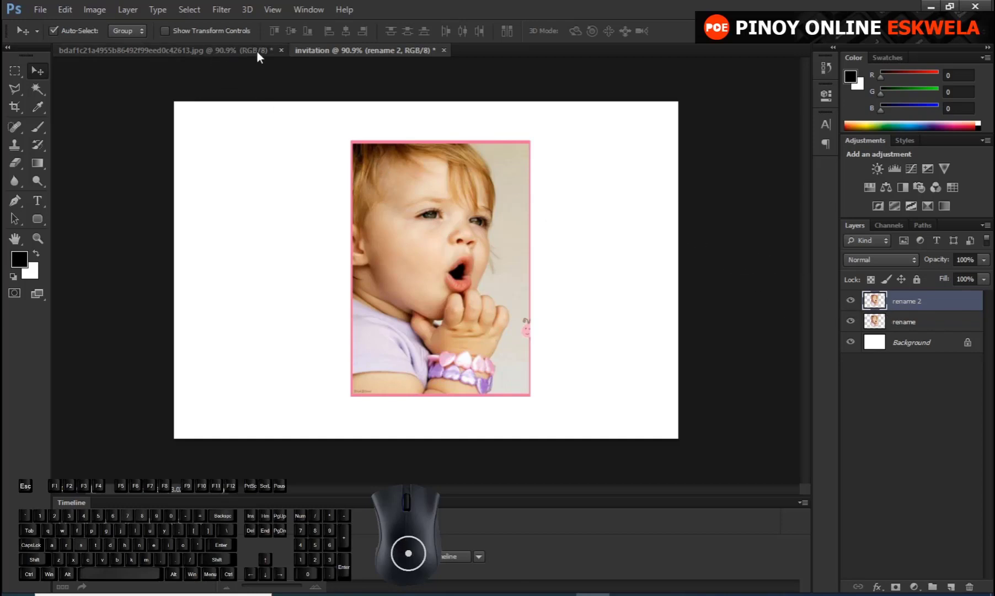
Duplicate the rename 2 layer as "rename 2 copy" within the invitation document
click(130, 14)
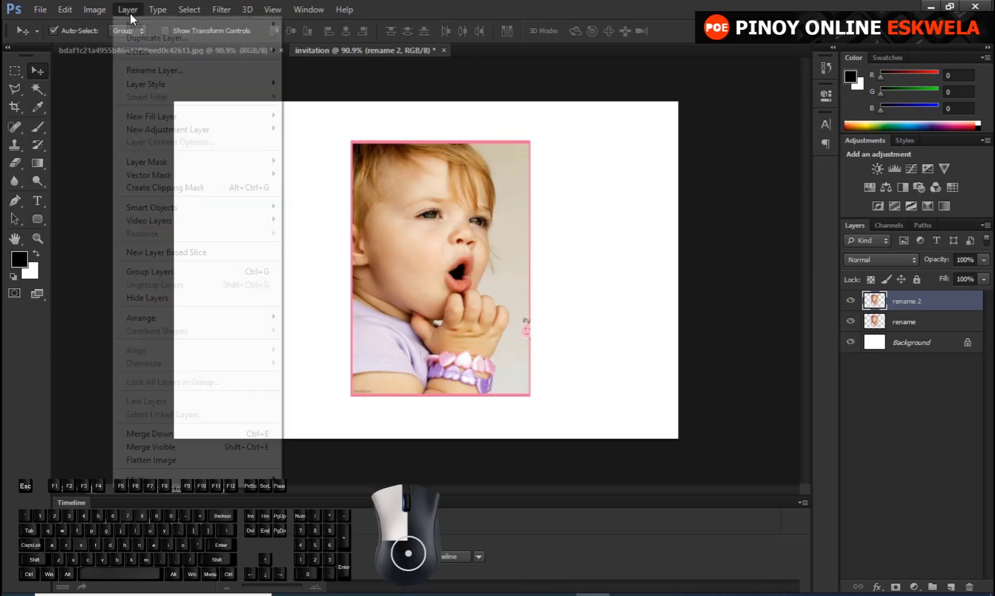
click(155, 39)
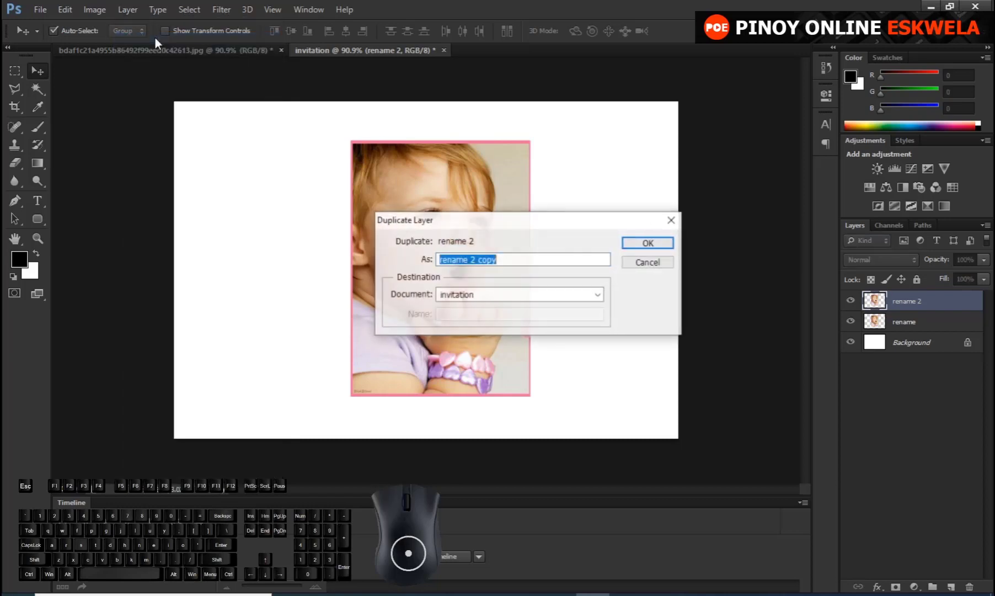
click(638, 241)
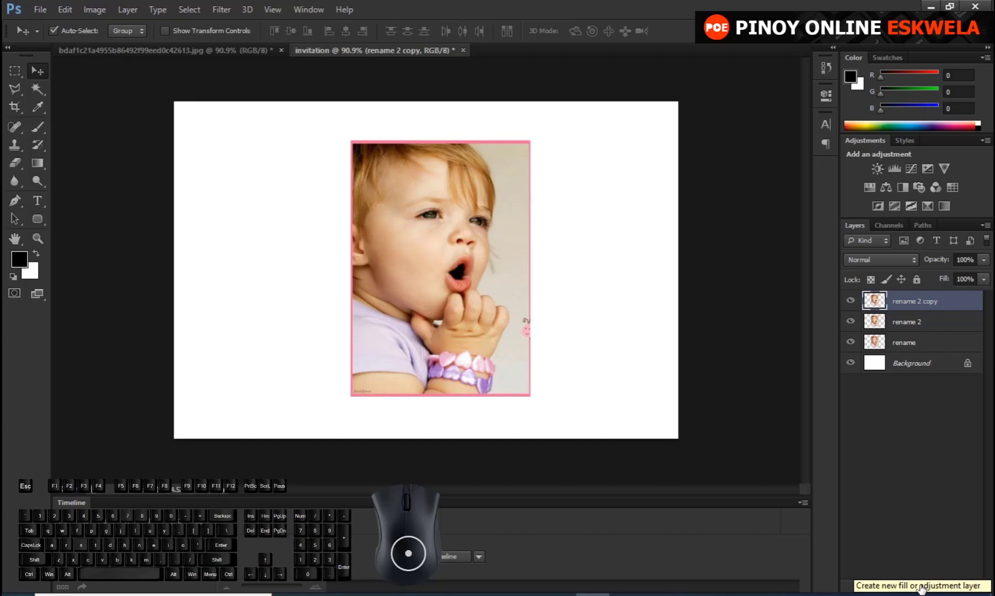
Deselect the framed photo in the source JPG and close that document without saving its changes
click(149, 52)
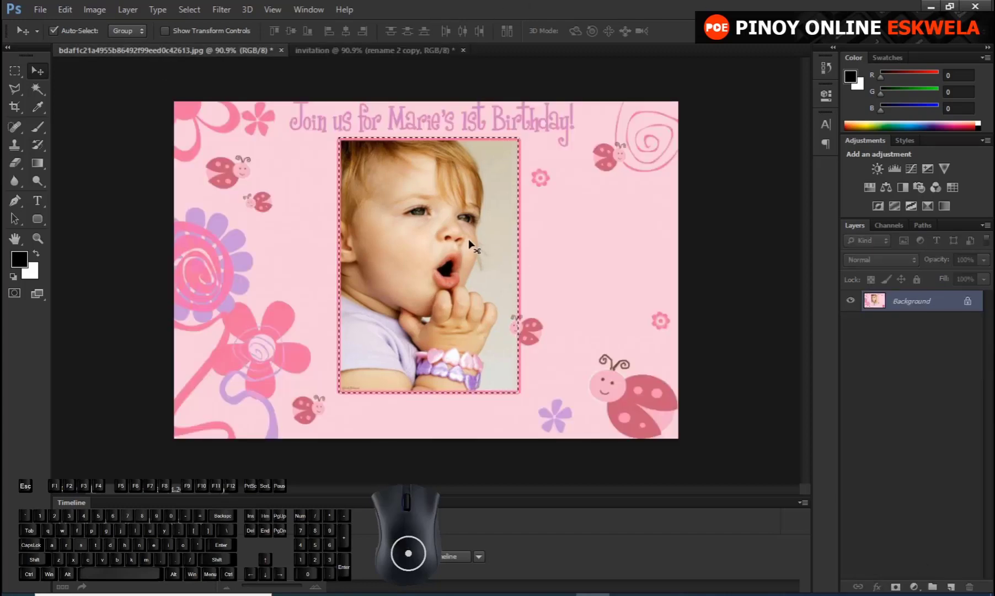
key(ctrl+d)
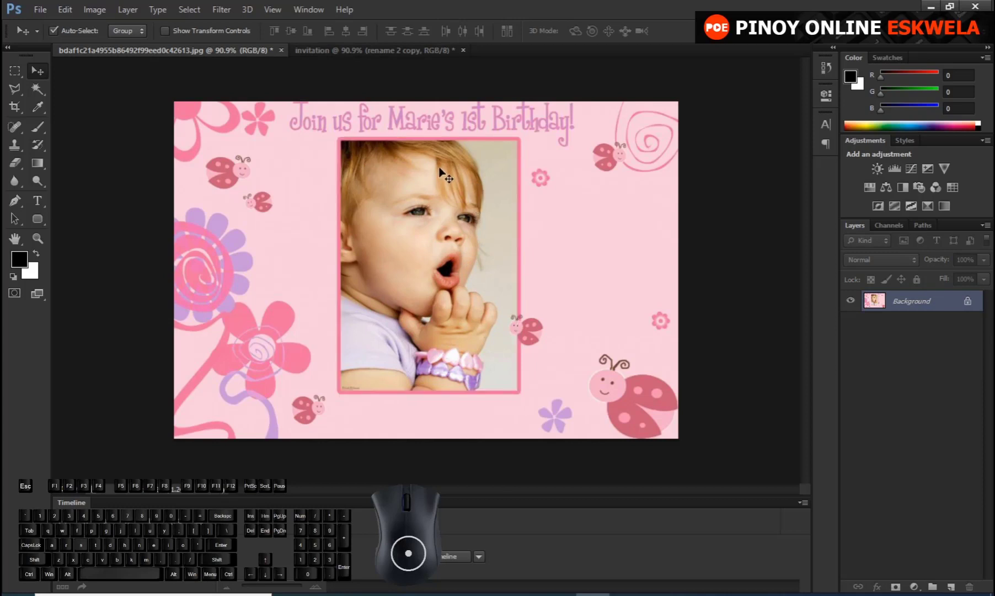
click(281, 51)
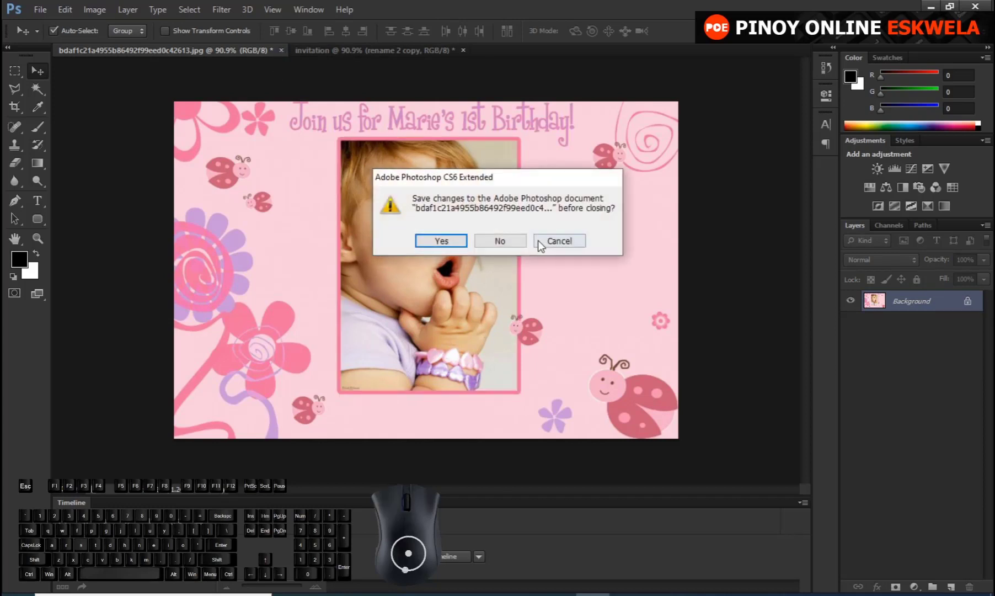
click(499, 241)
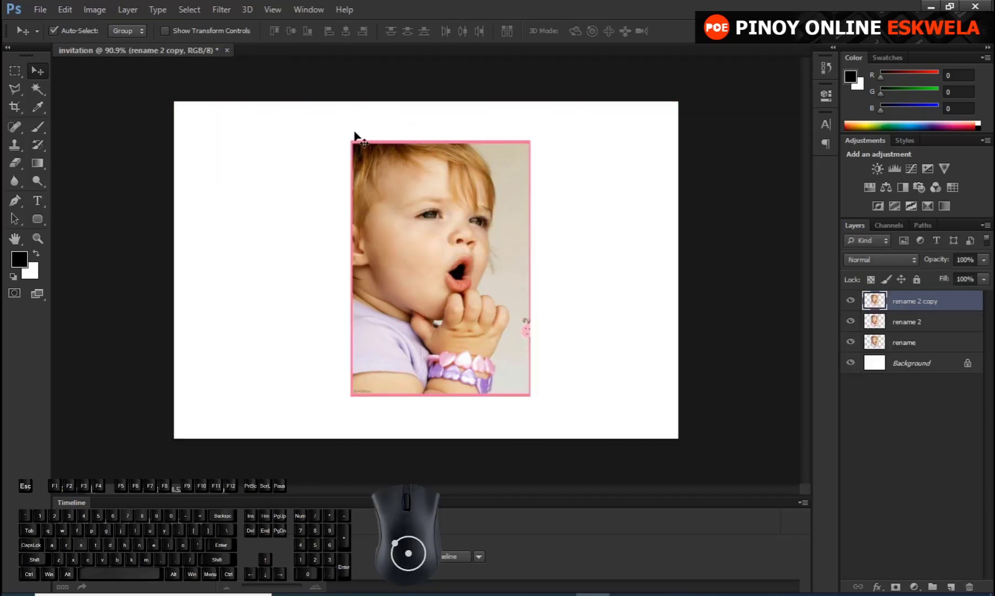
Delete the three photo layers from the invitation document, and reopen the pink birthday image bdaf1c21a4955b86492f99eed0c42613.jpg from the IMAGES folder
drag(355, 139, 433, 275)
key(BackSpace)
key(ctrl+o)
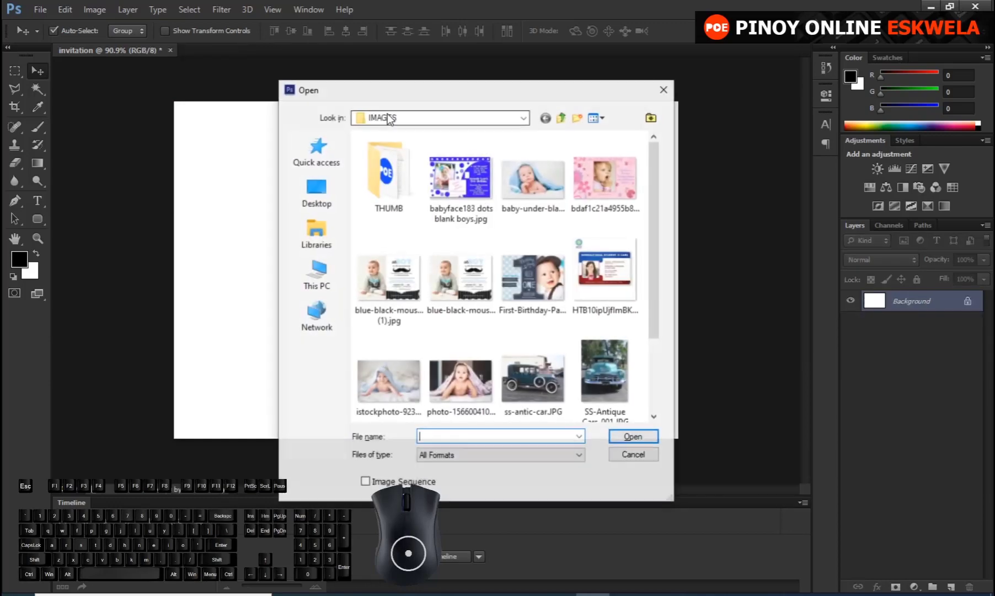
click(610, 176)
key(Return)
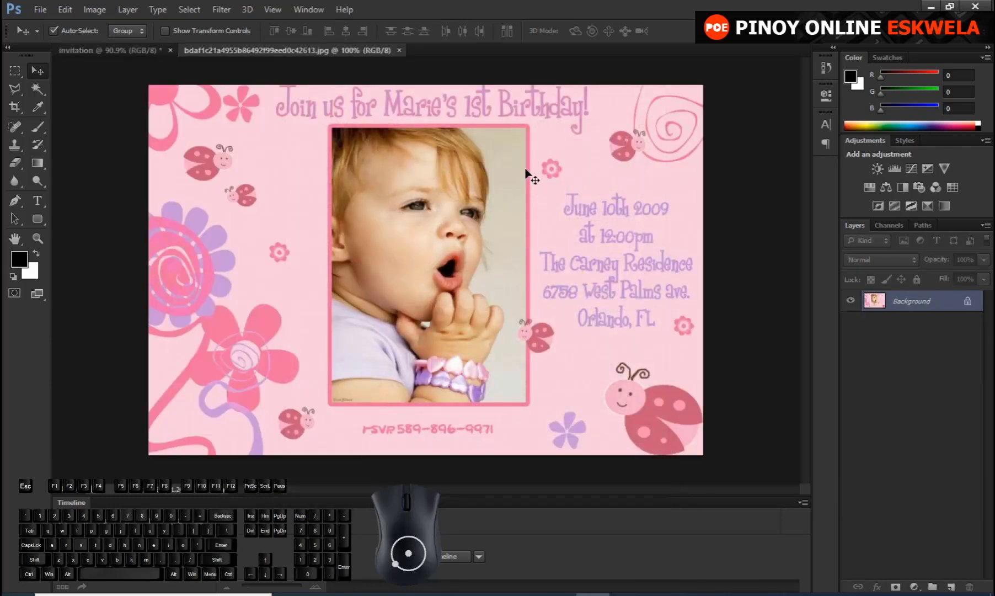
Examine the event date, time and address text beside the framed photo in the birthday image at close range
scroll(526, 193, up, 3)
drag(679, 240, 539, 312)
scroll(456, 223, up, 2)
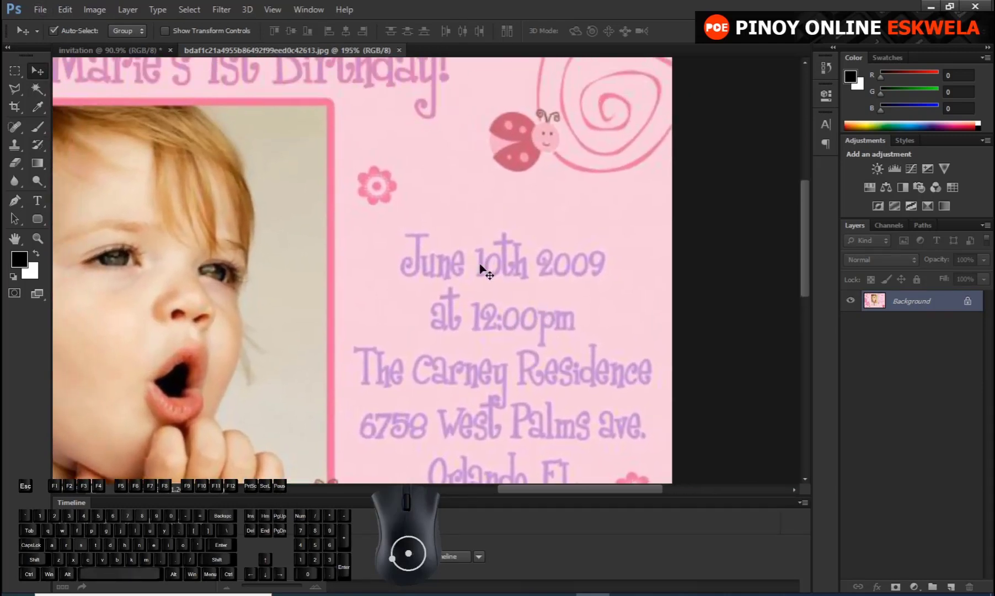
scroll(484, 266, down, 1)
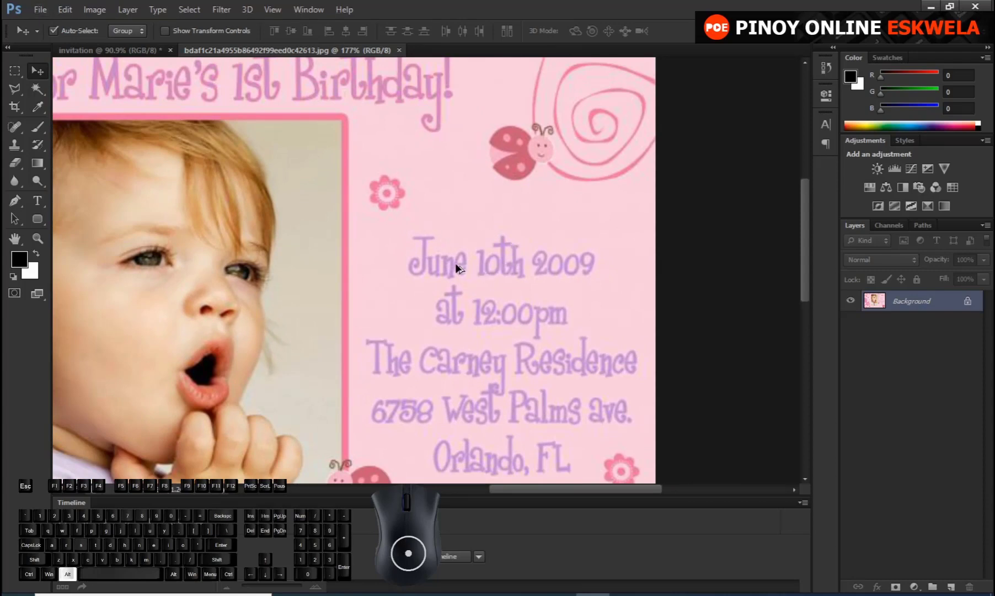
scroll(454, 263, down, 5)
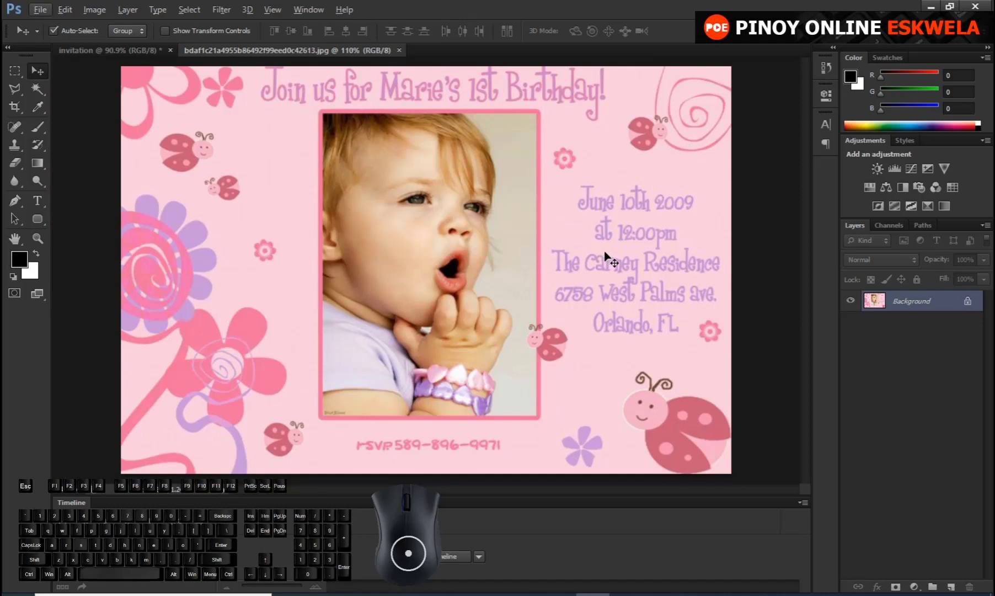
scroll(607, 259, up, 3)
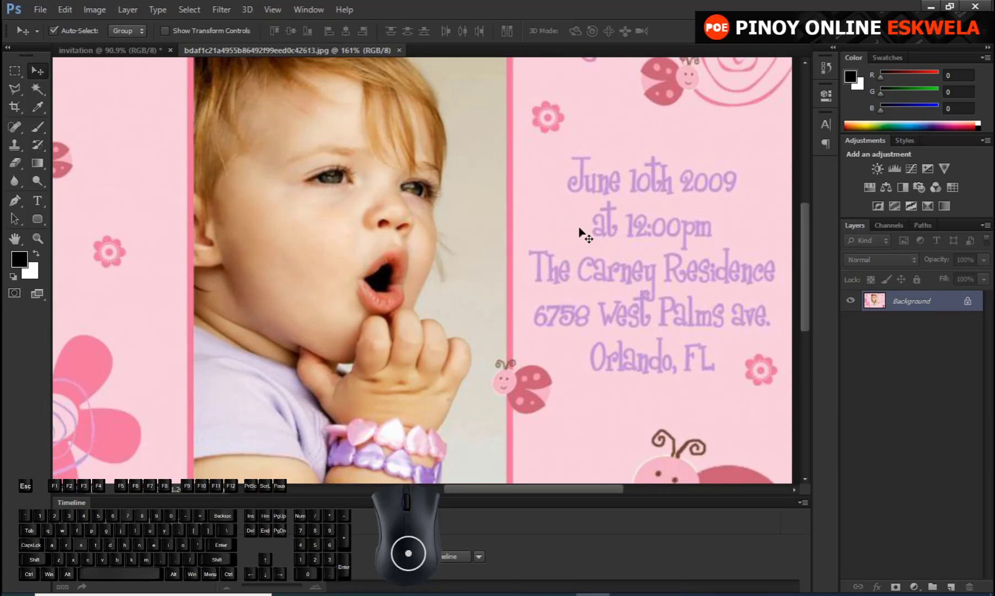
scroll(582, 231, up, 3)
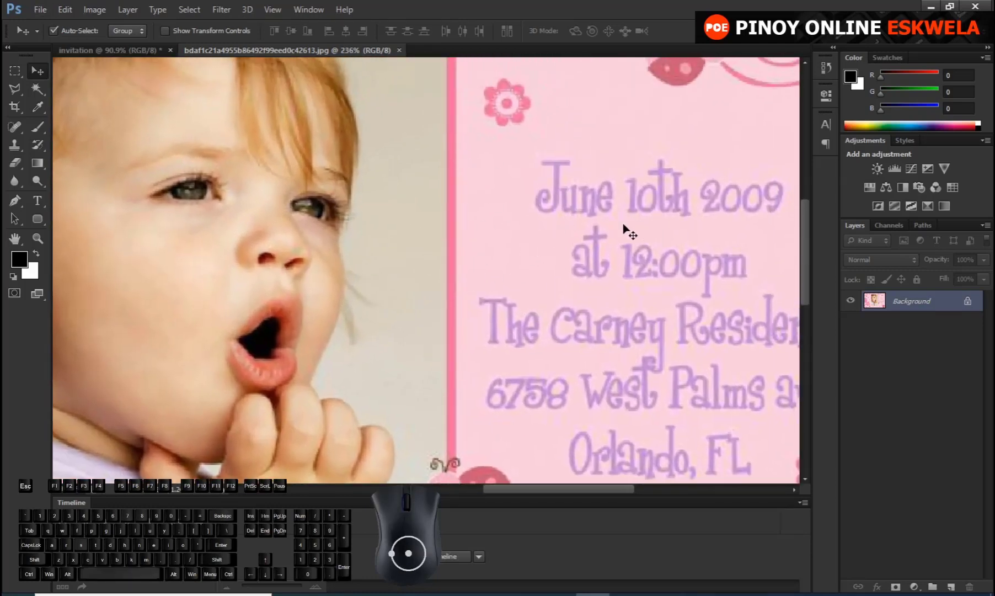
Marquee-select a narrow strip of blank pink background between the photo frame and the date text
scroll(645, 231, down, 2)
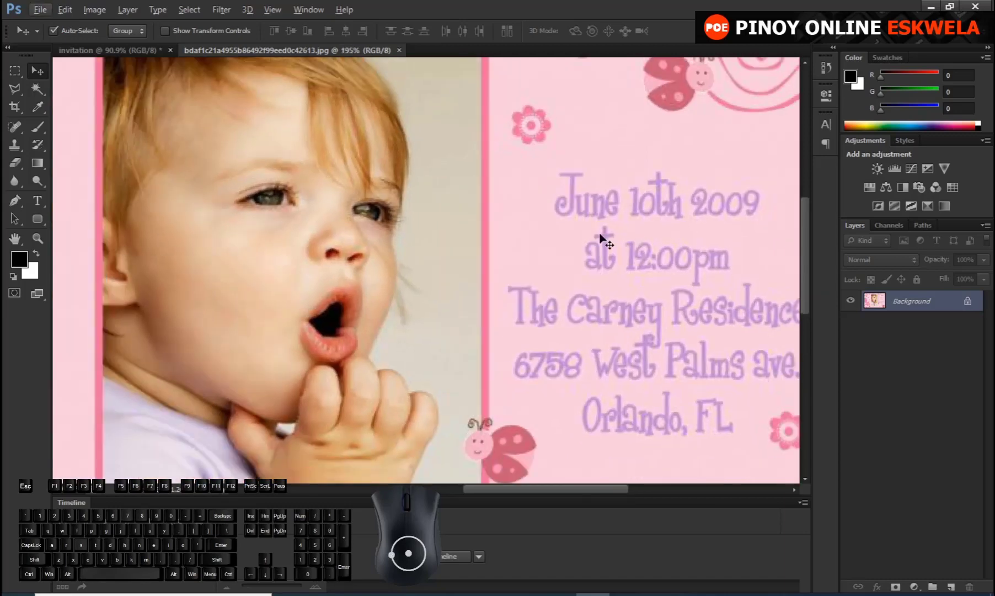
drag(615, 229, 428, 267)
click(15, 70)
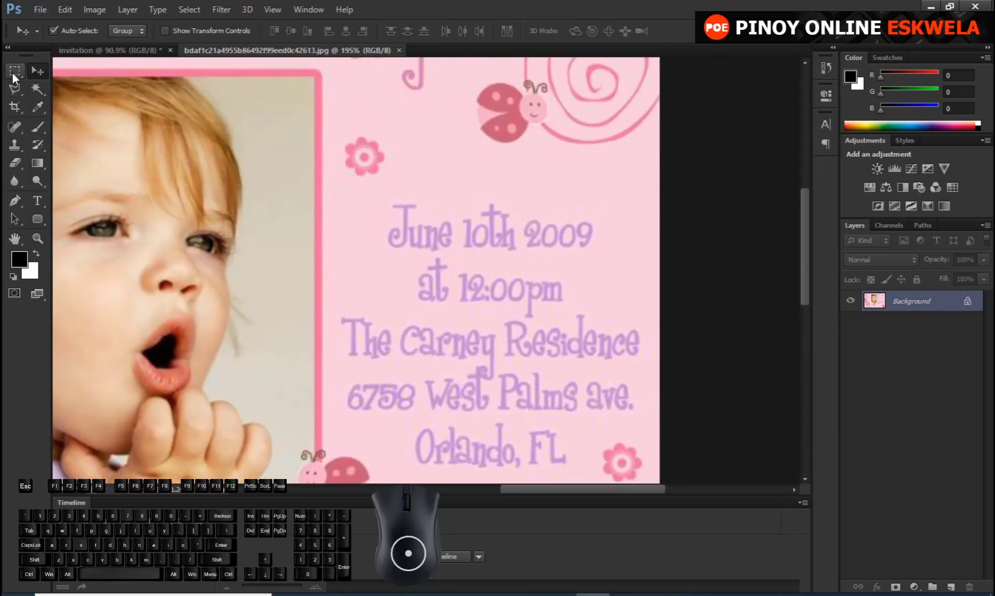
drag(331, 193, 379, 301)
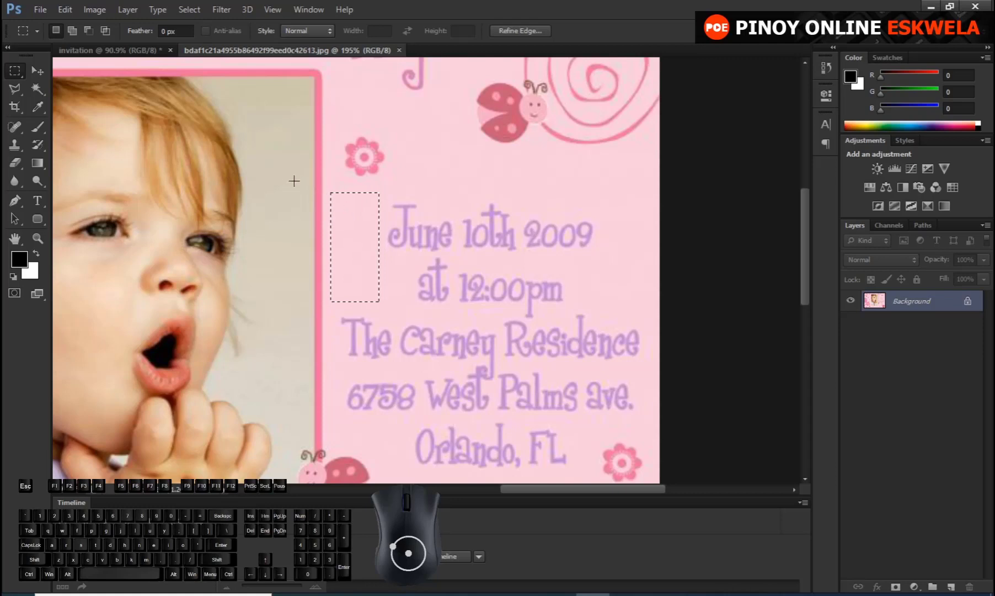
drag(328, 189, 334, 213)
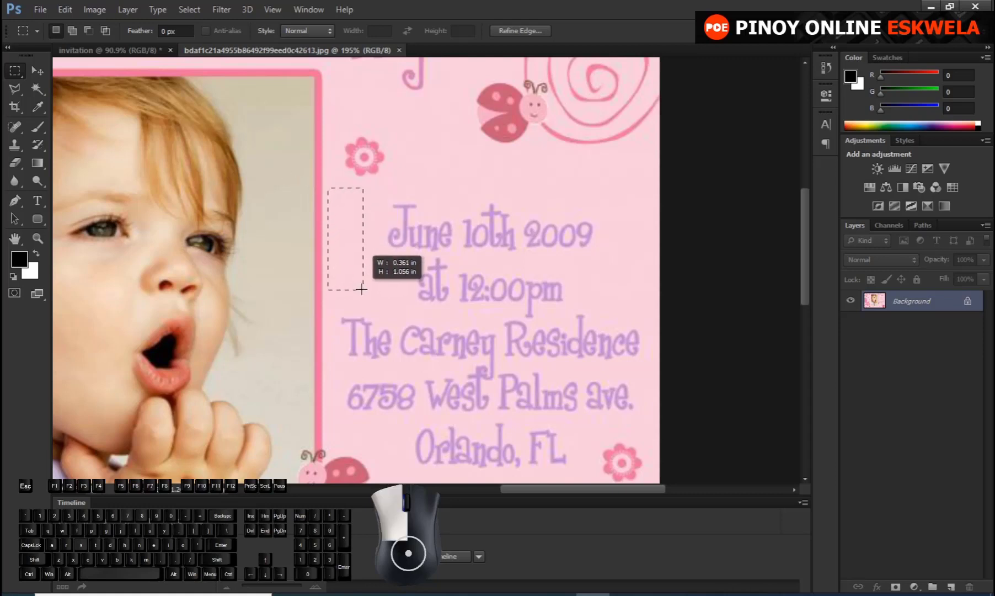
drag(361, 289, 380, 301)
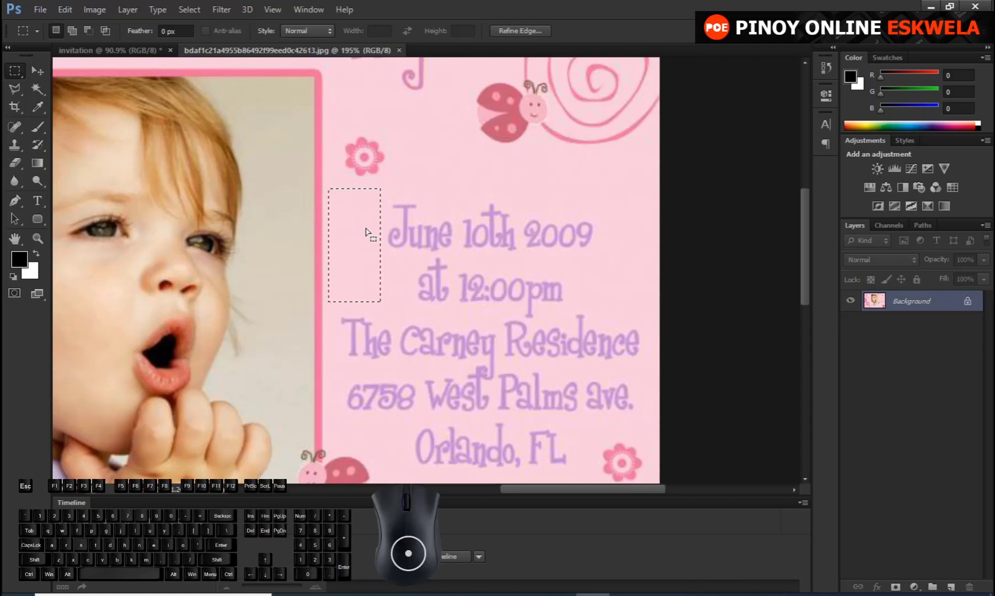
key(ctrl)
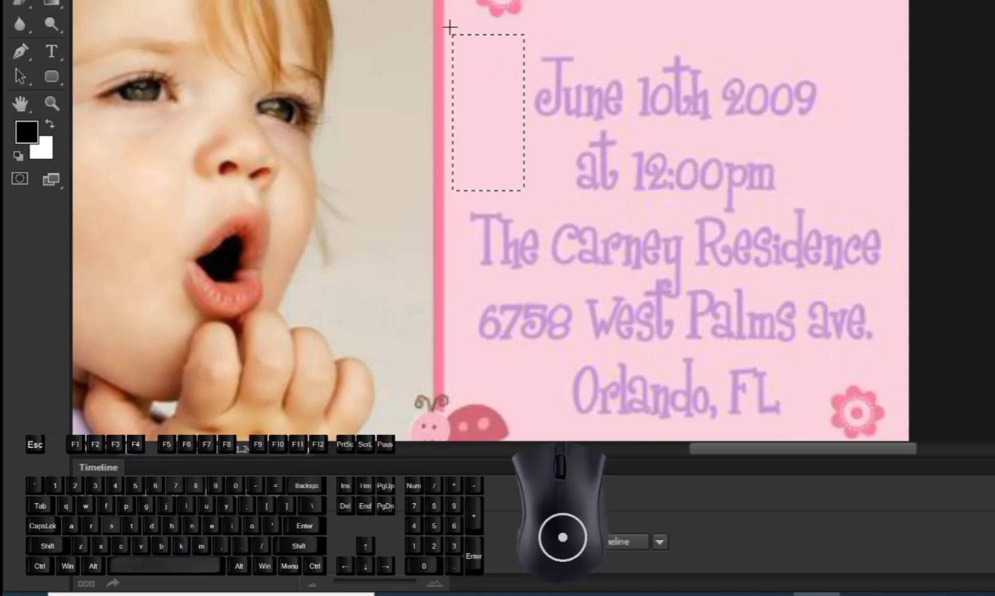
drag(451, 29, 522, 197)
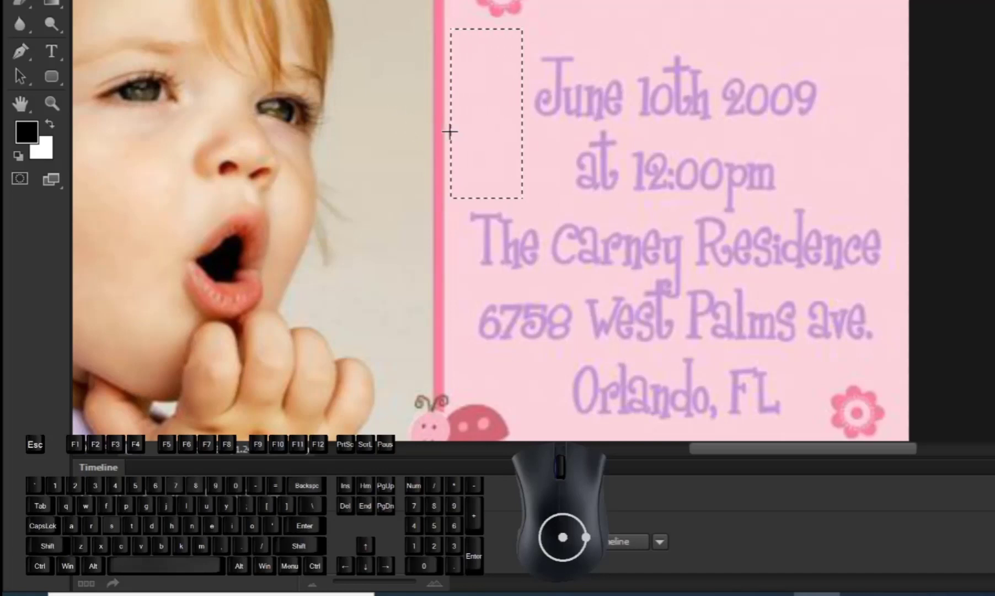
Try moving the selected pink patch over the start of the date text without copying it, and undo the move
key(ctrl)
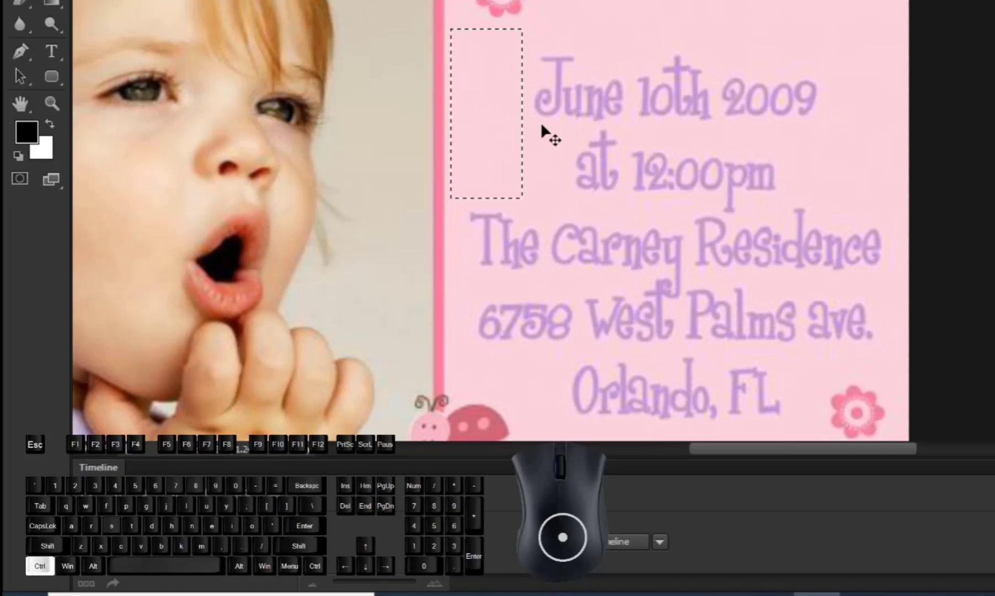
drag(489, 144, 569, 127)
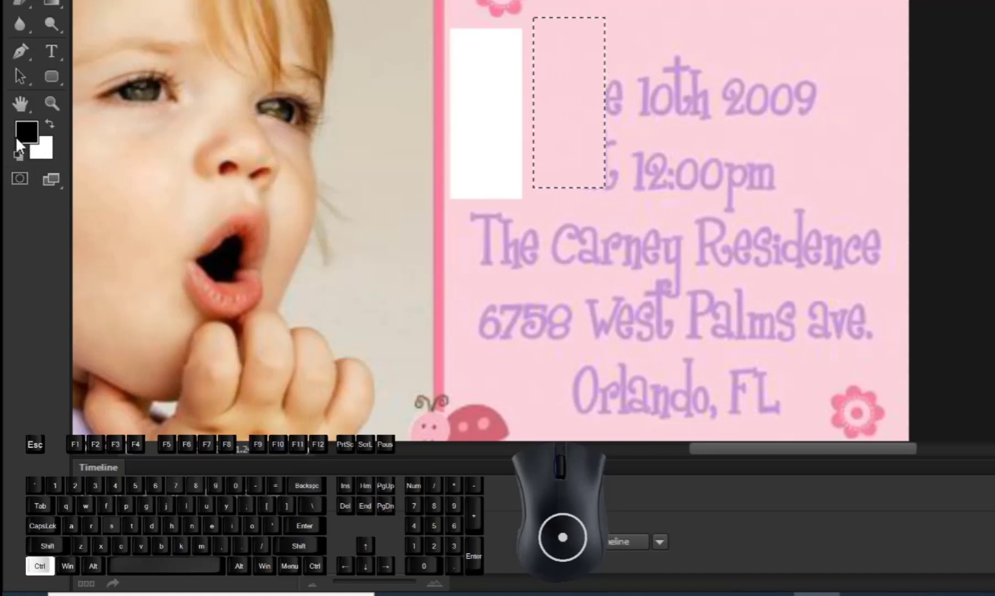
key(ctrl+z)
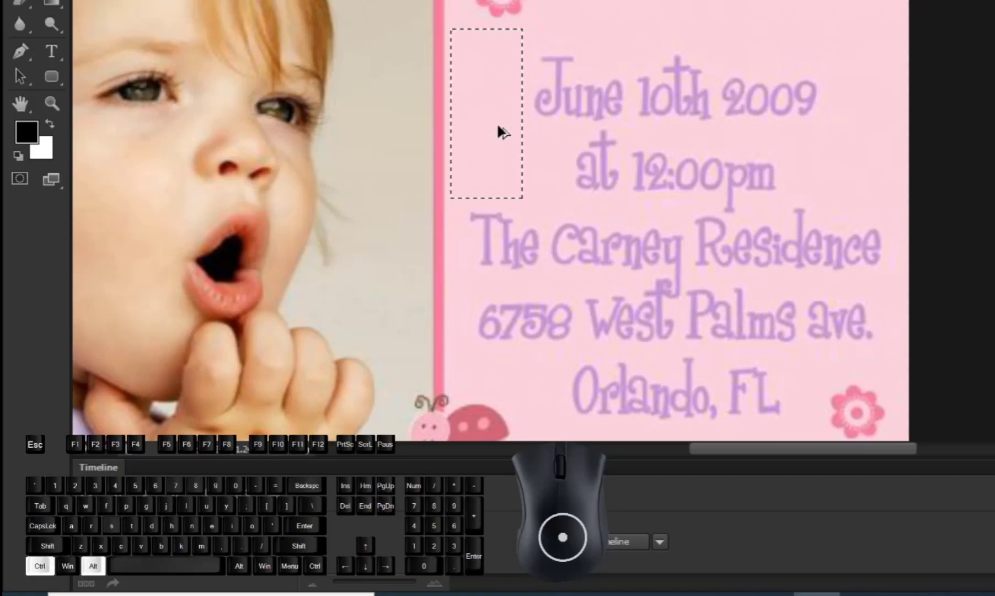
Cover the date and time lines with repeated copies of the selected pink patch
drag(498, 126, 573, 142)
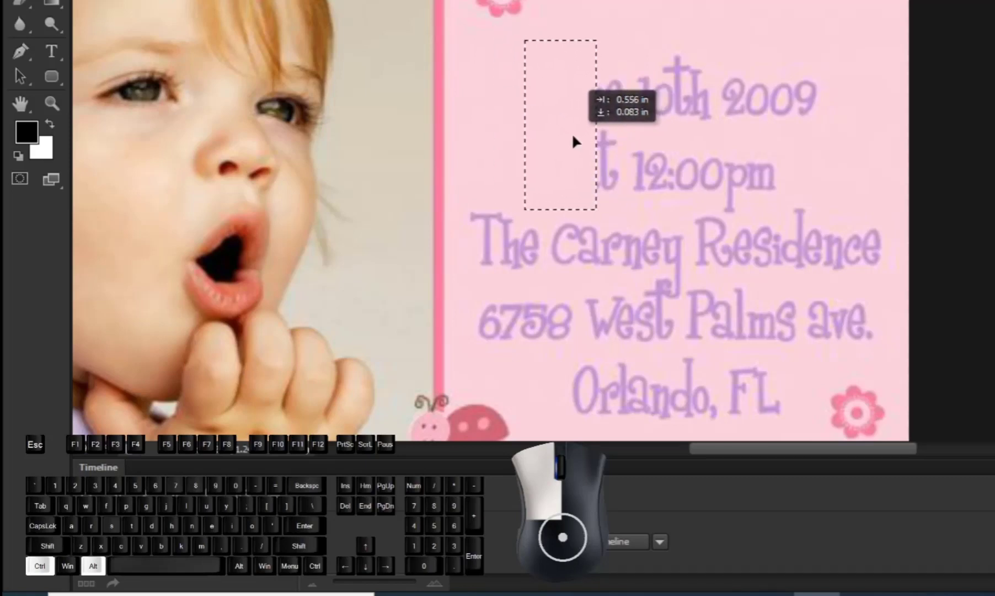
drag(574, 141, 574, 141)
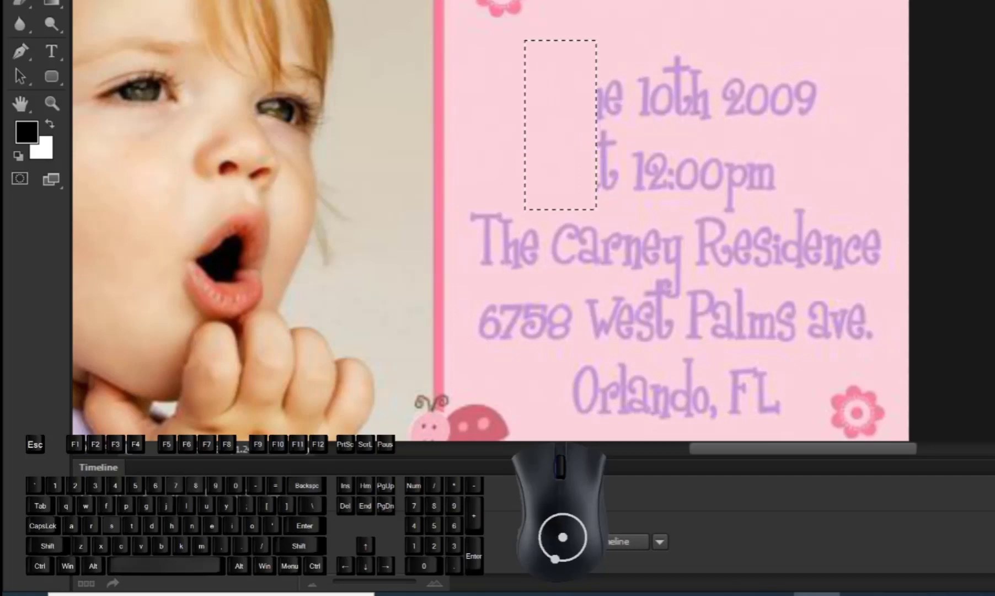
click(463, 57)
key(ctrl)
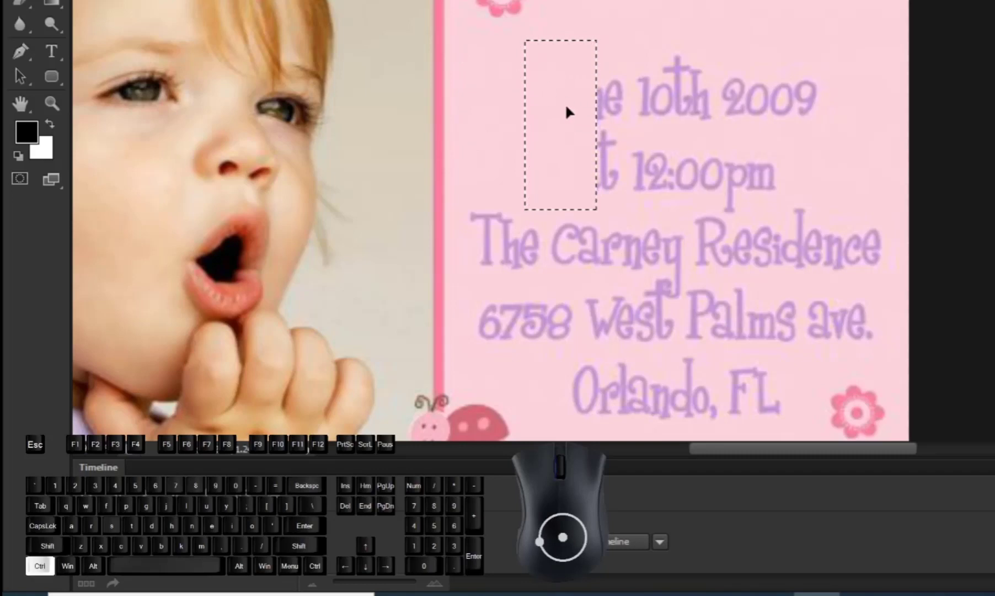
key(alt)
drag(550, 114, 613, 117)
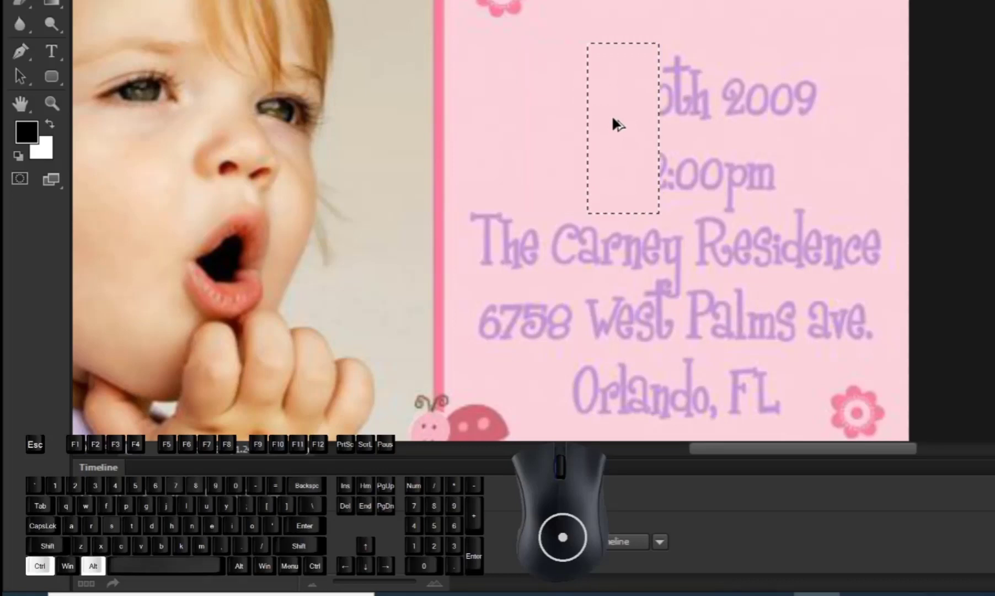
drag(614, 119, 798, 118)
Select a wide blank rectangle in the cleared date area and copy it over the residence and street address lines
click(480, 50)
drag(478, 41, 878, 170)
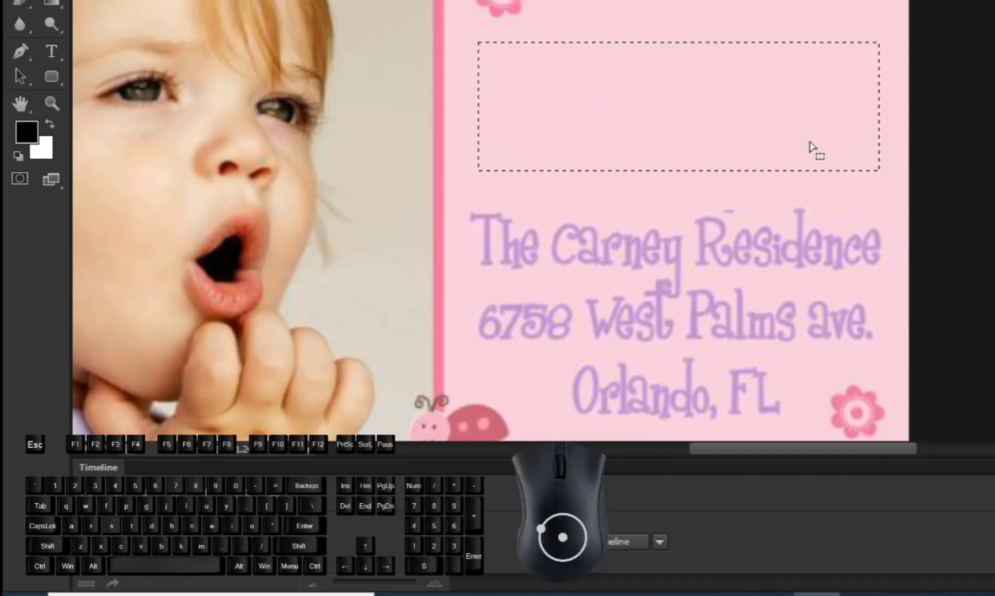
scroll(685, 77, down, 2)
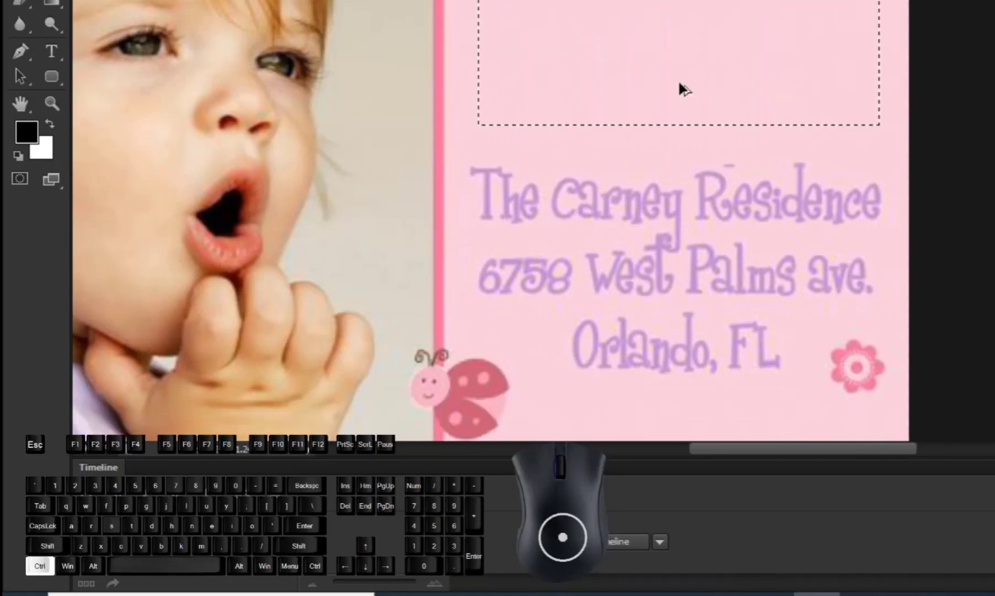
drag(679, 83, 666, 215)
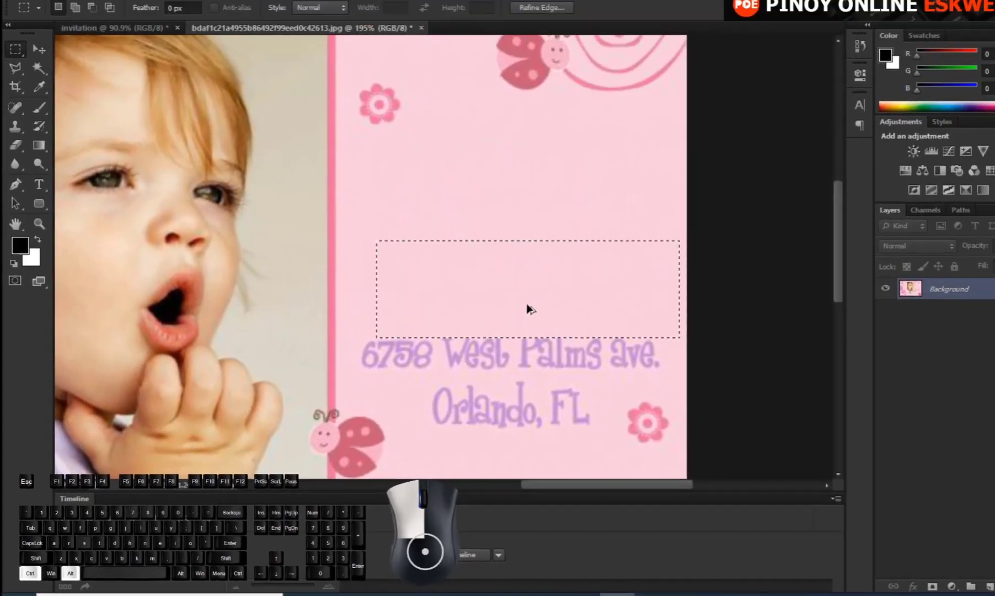
drag(527, 304, 479, 344)
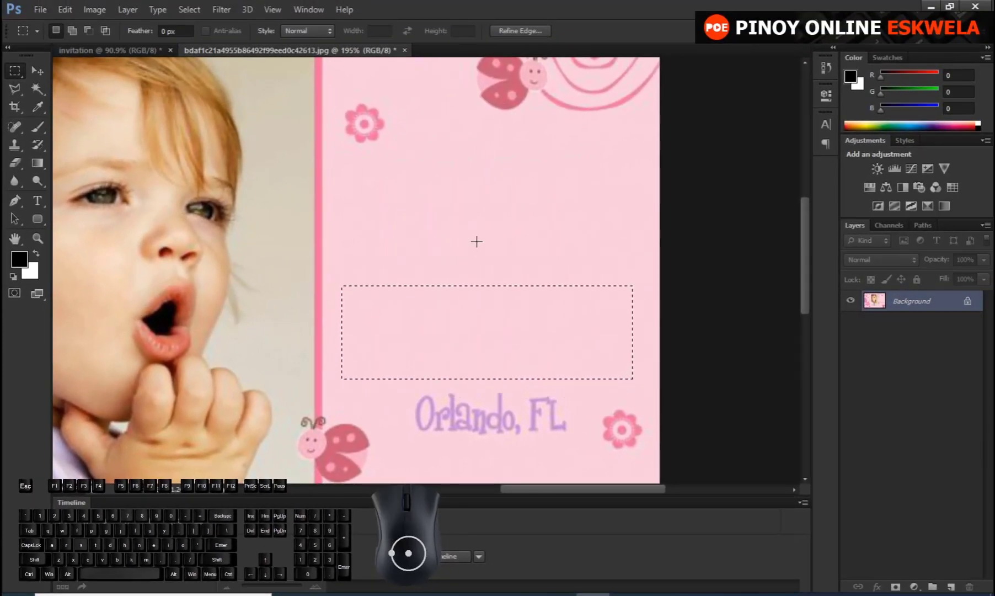
Select another blank pink rectangle, copy it over the city line below, and deselect
click(476, 239)
drag(384, 256, 588, 353)
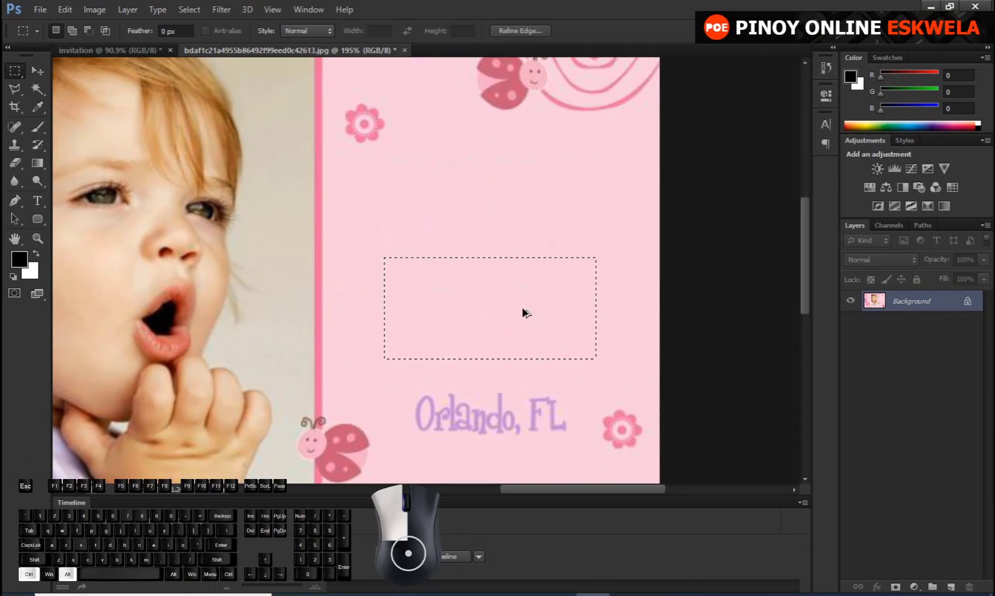
drag(522, 307, 527, 384)
click(549, 247)
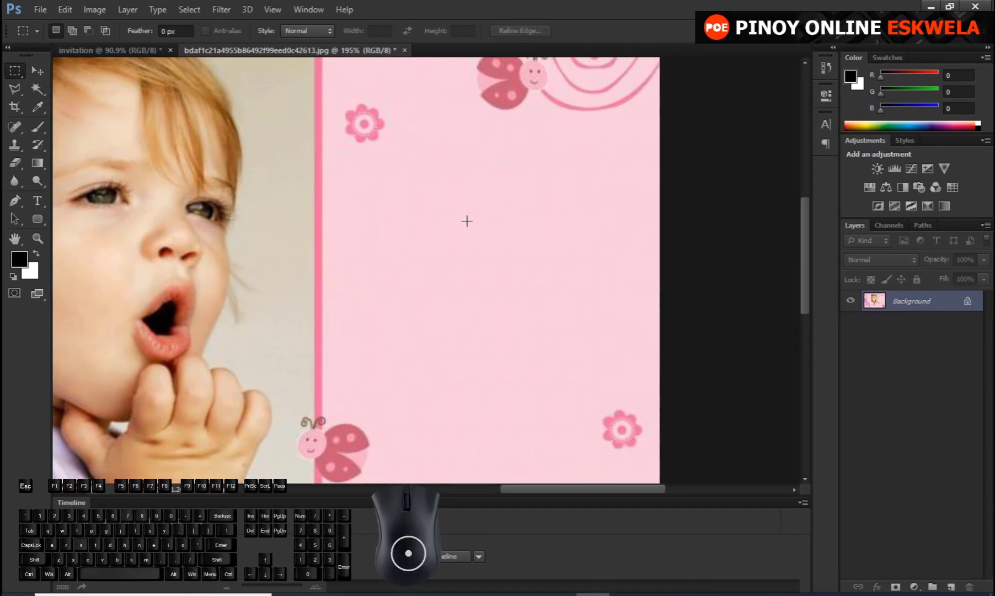
Select the small pink flower beside the photo frame, place five copies of it around the cleared area, and deselect
scroll(355, 107, up, 2)
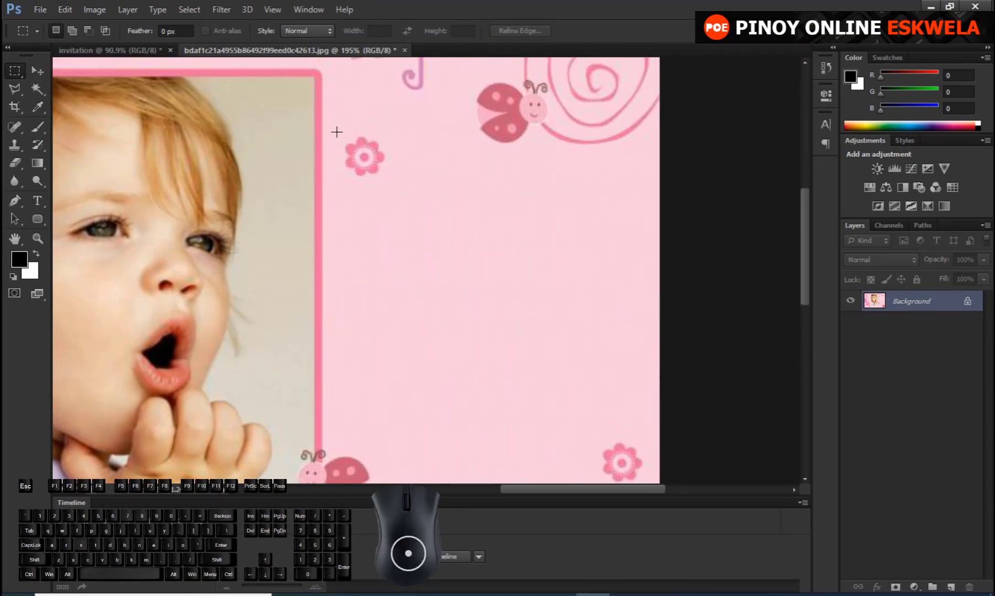
drag(336, 132, 604, 220)
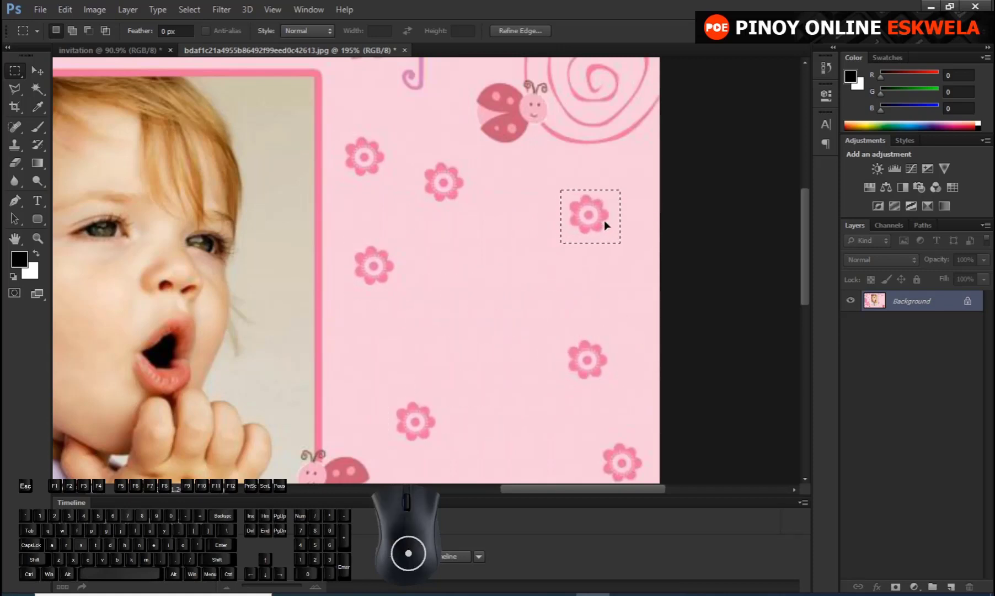
click(594, 284)
Select the smallest ladybug and copy it above its original and beside the photo frame's lower right corner, then deselect
scroll(595, 284, down, 3)
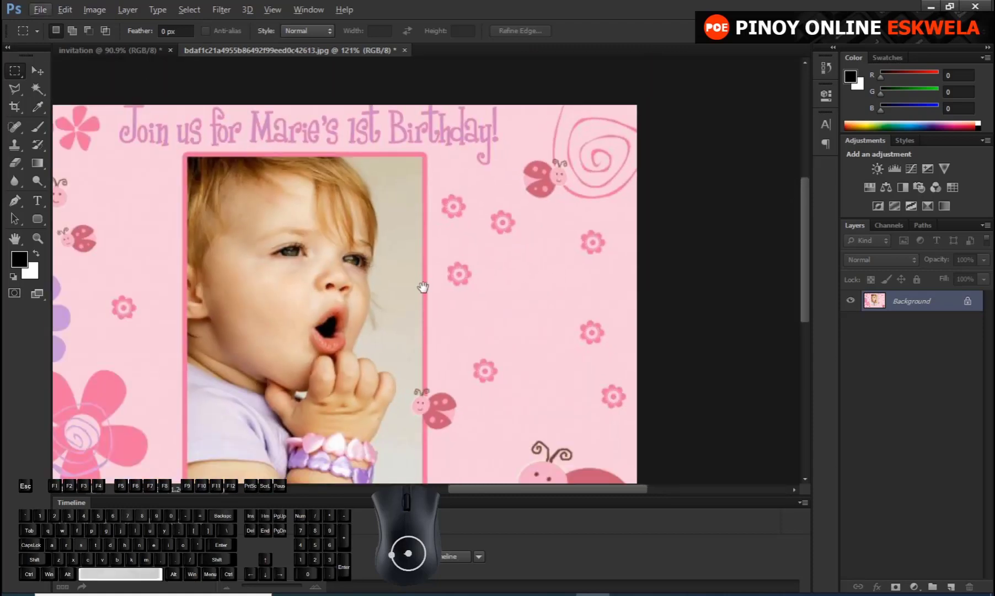
drag(422, 288, 577, 203)
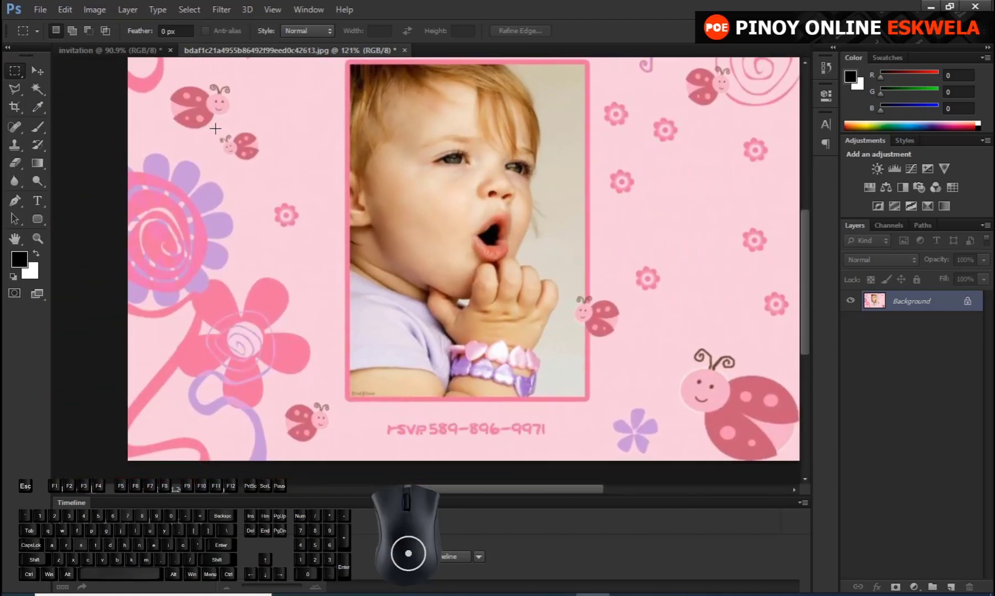
drag(215, 128, 270, 168)
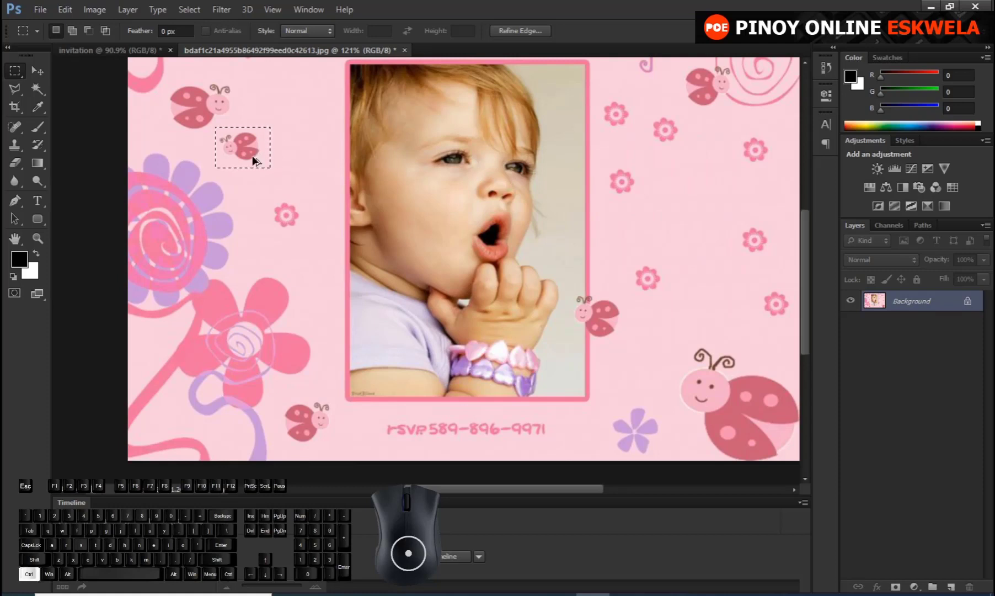
drag(245, 153, 638, 369)
key(ctrl+d)
alt+scroll(562, 331, down, 2)
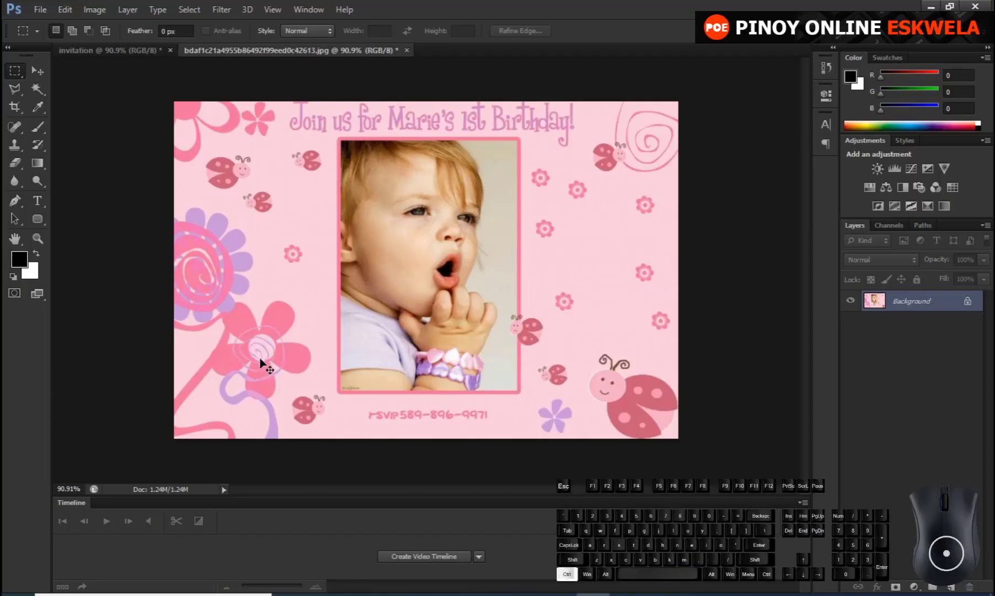
Open the student ID card image HTB10ipUjfImBKNjSZFlq6A43FXap.jpg from the IMAGES folder
key(ctrl+o)
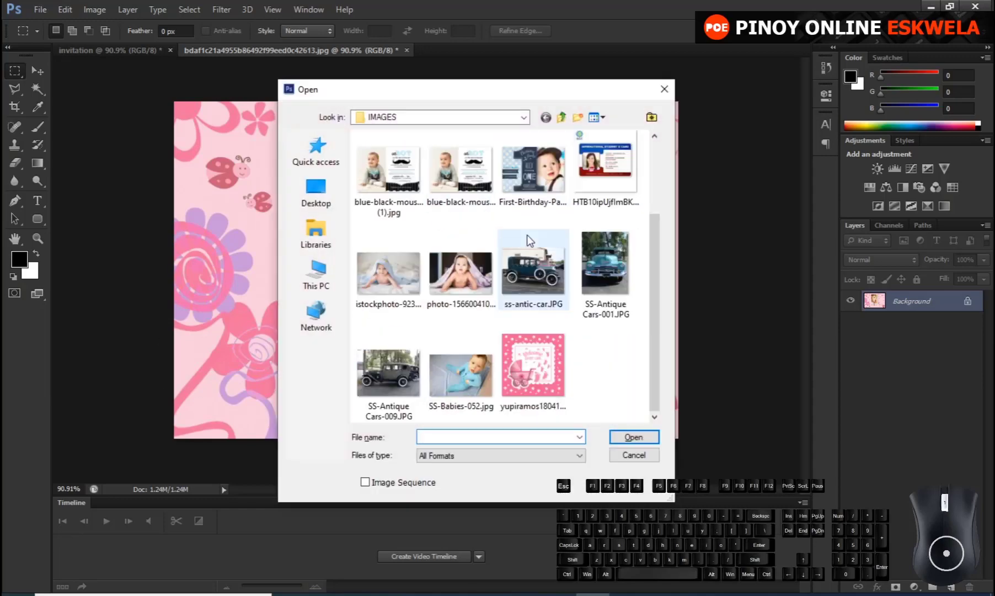
scroll(535, 158, up, 1)
click(623, 274)
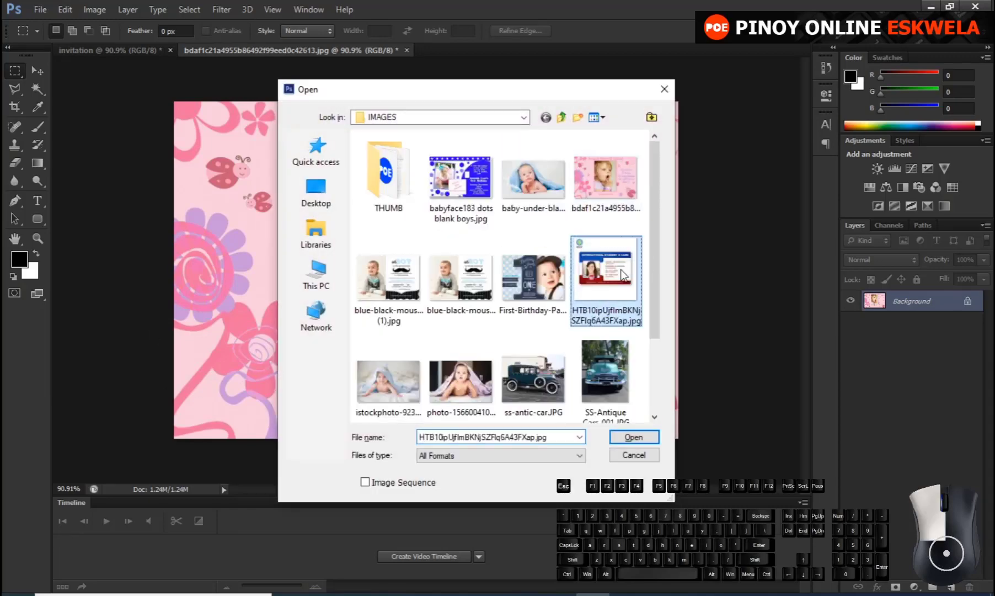
click(634, 438)
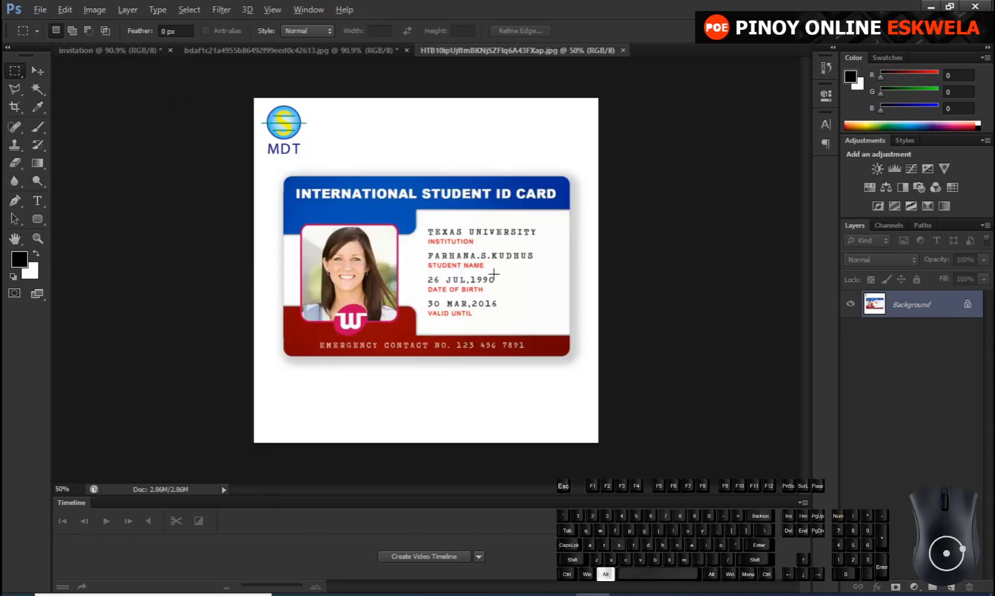
Select a blank strip below the VALID UNTIL label, copy it over the institution, student name, birth date and validity values, and deselect
scroll(493, 273, up, 5)
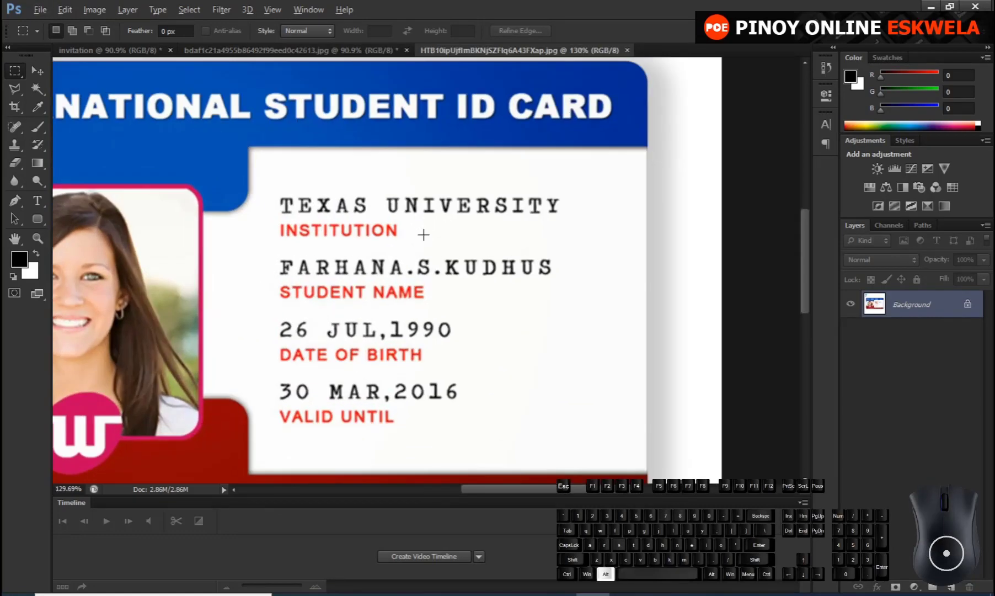
drag(400, 224, 373, 216)
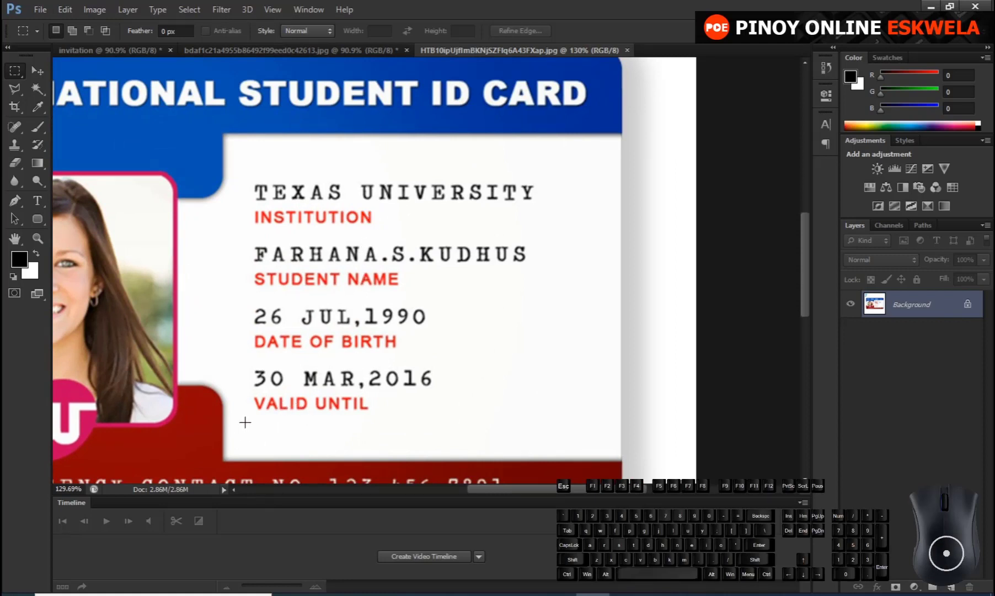
drag(245, 422, 503, 447)
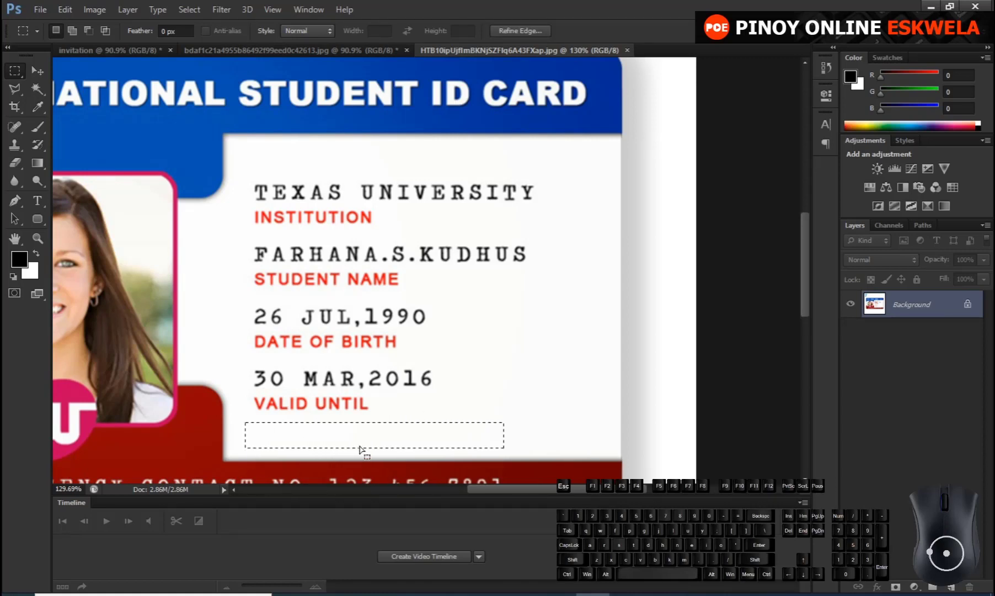
drag(358, 445, 422, 201)
click(434, 229)
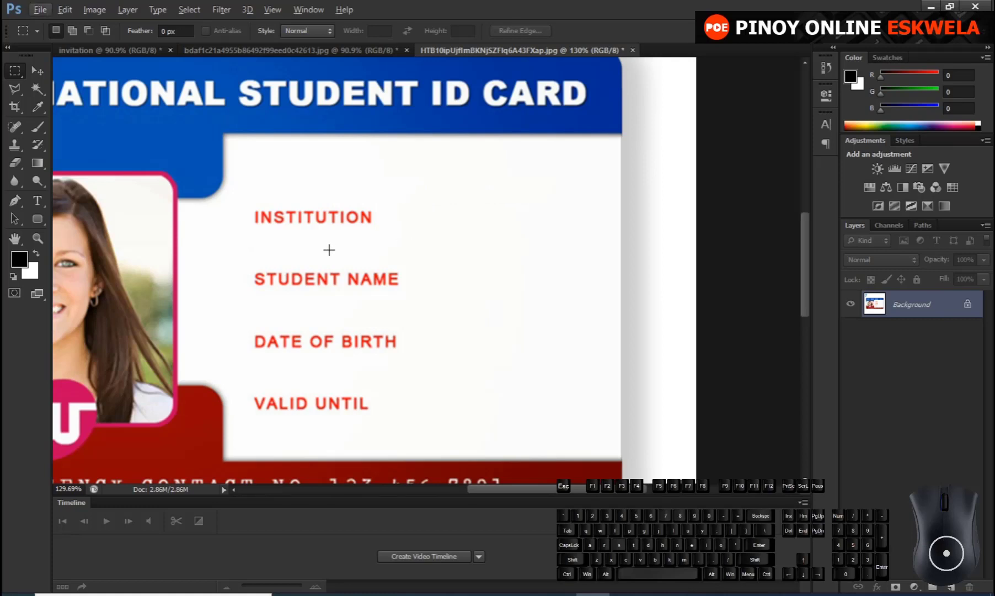
drag(180, 385, 391, 286)
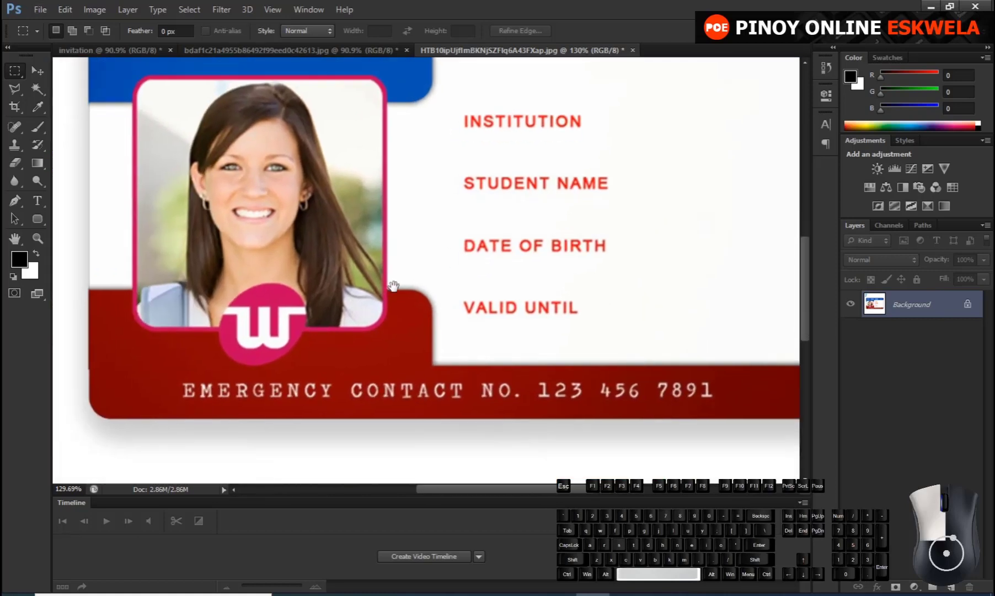
scroll(381, 309, down, 4)
key(alt)
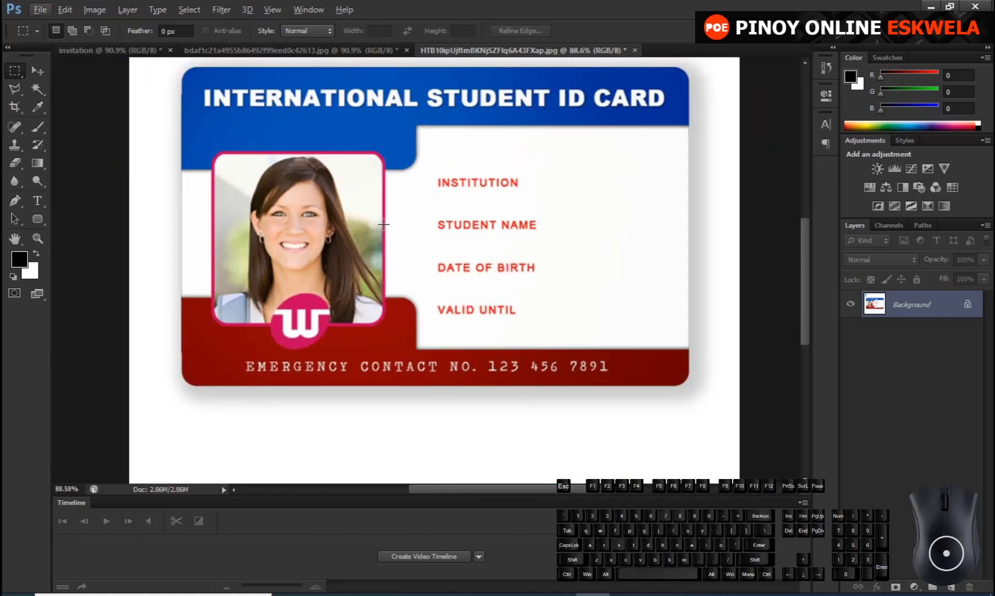